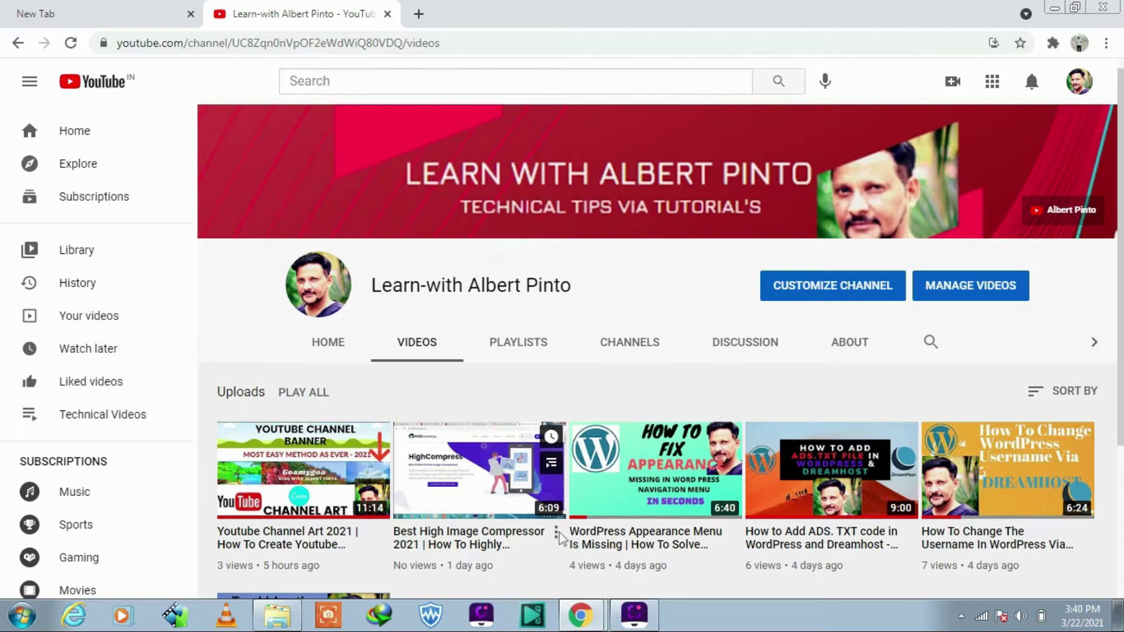
Open Edit Profile, check the empty Biographical Info and blank picture, then follow the Gravatar link.
{"action": "mouse_move", "coordinate": [416, 194]}
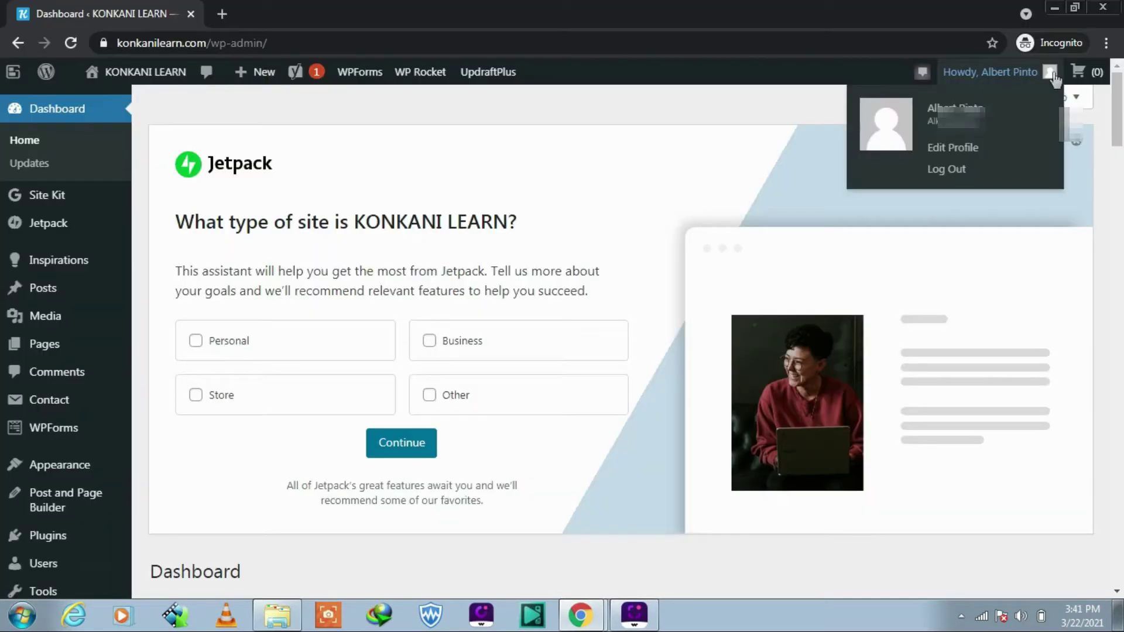
{"action": "left_click", "coordinate": [1053, 79]}
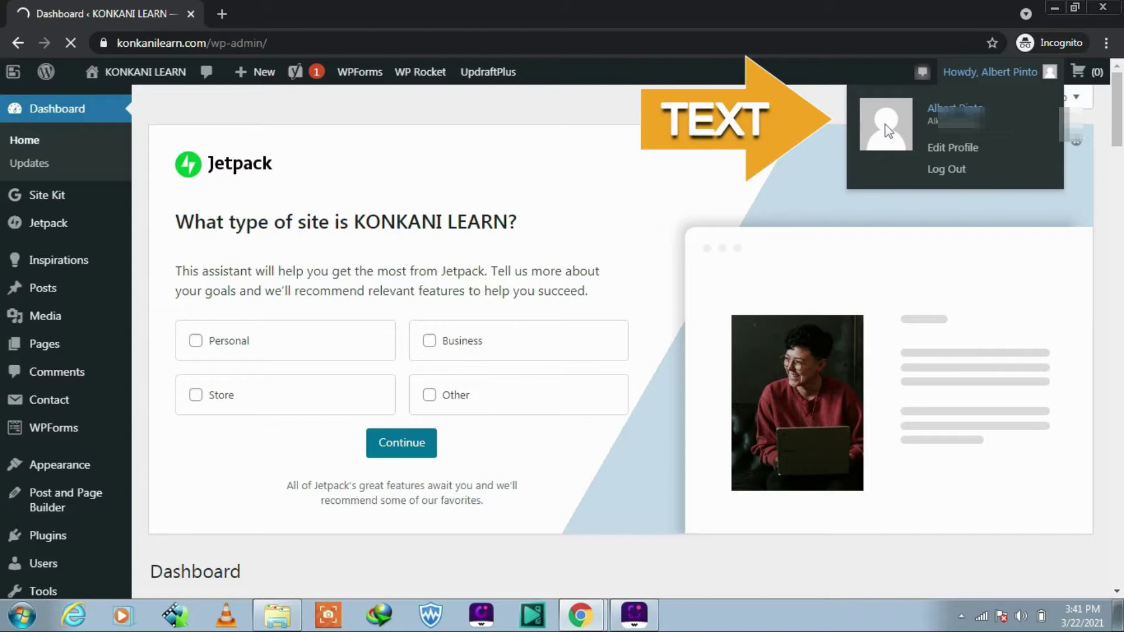
{"action": "scroll", "coordinate": [870, 177], "scroll_direction": "down", "scroll_amount": 15}
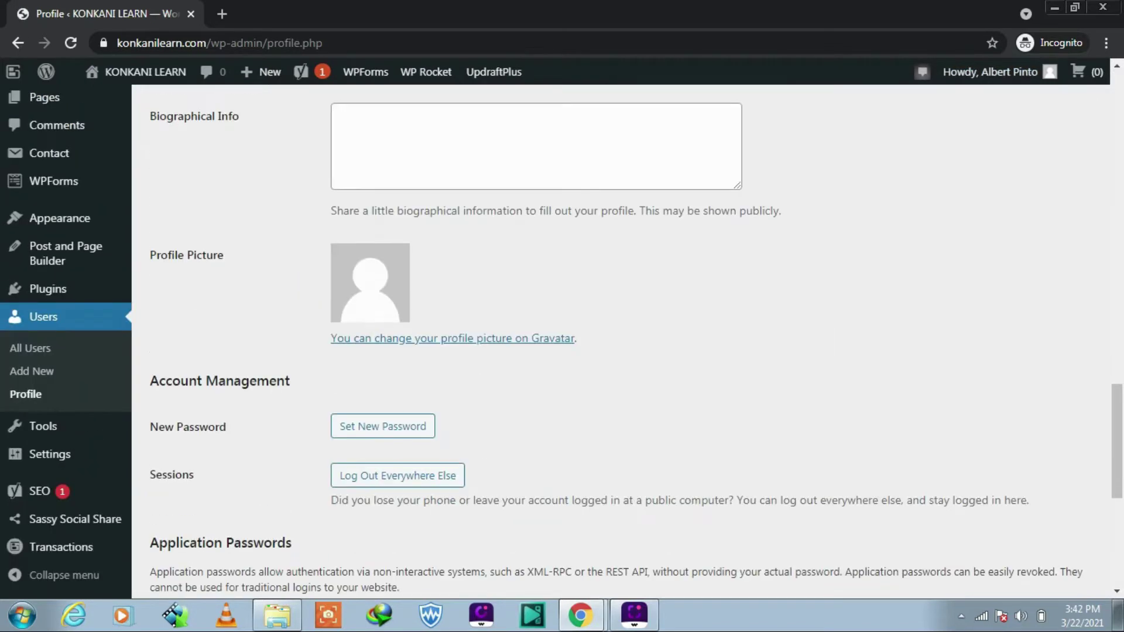
{"action": "scroll", "coordinate": [620, 339], "scroll_direction": "up", "scroll_amount": 3}
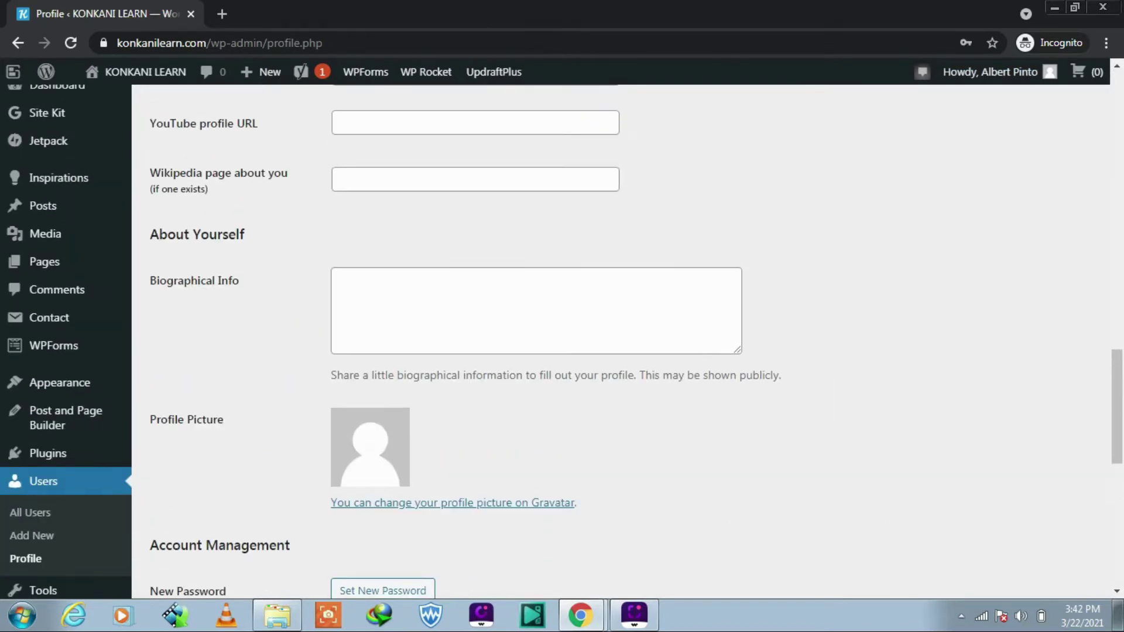
{"action": "scroll", "coordinate": [621, 339], "scroll_direction": "up", "scroll_amount": 5}
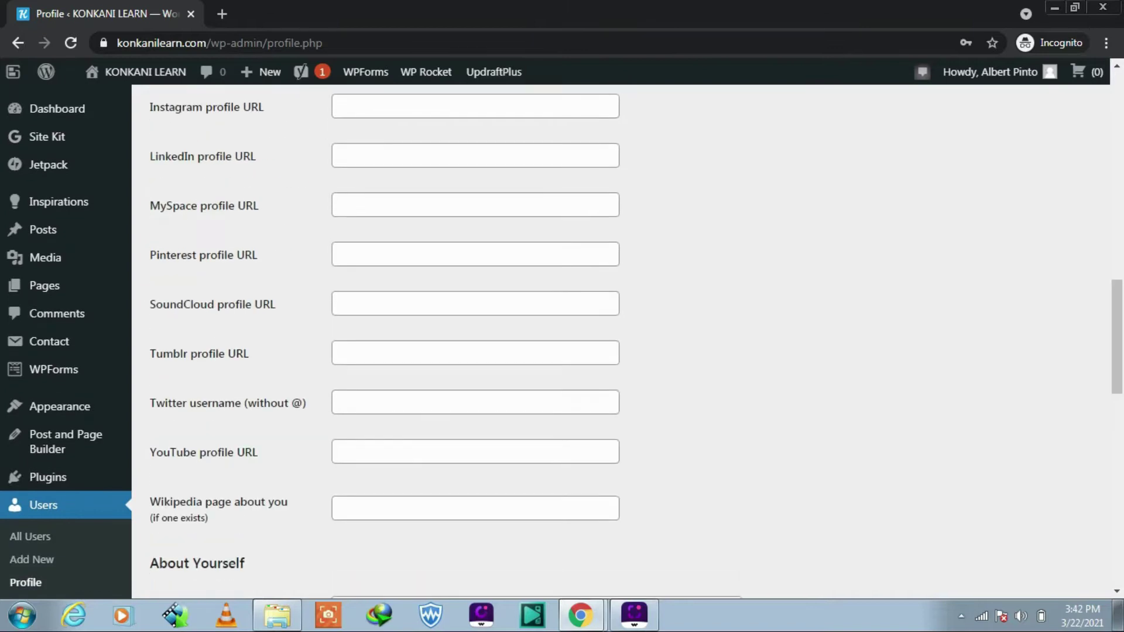
{"action": "scroll", "coordinate": [635, 291], "scroll_direction": "down", "scroll_amount": 6}
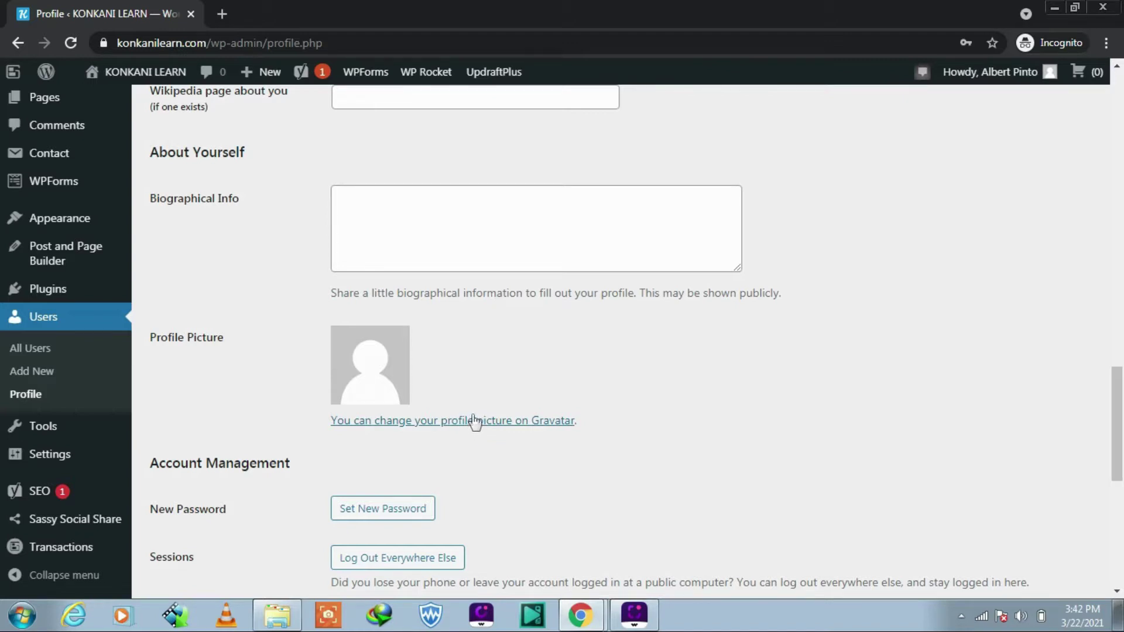
{"action": "left_click", "coordinate": [502, 427]}
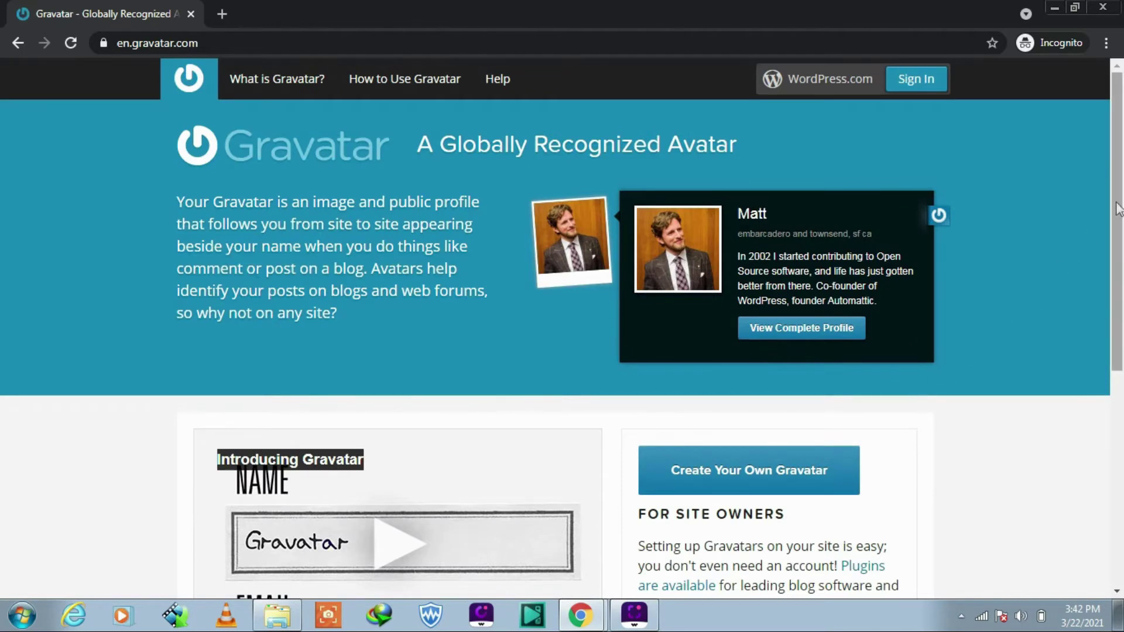
{"action": "scroll", "coordinate": [1101, 269], "scroll_direction": "down", "scroll_amount": 2}
{"action": "scroll", "coordinate": [1097, 292], "scroll_direction": "down", "scroll_amount": 3}
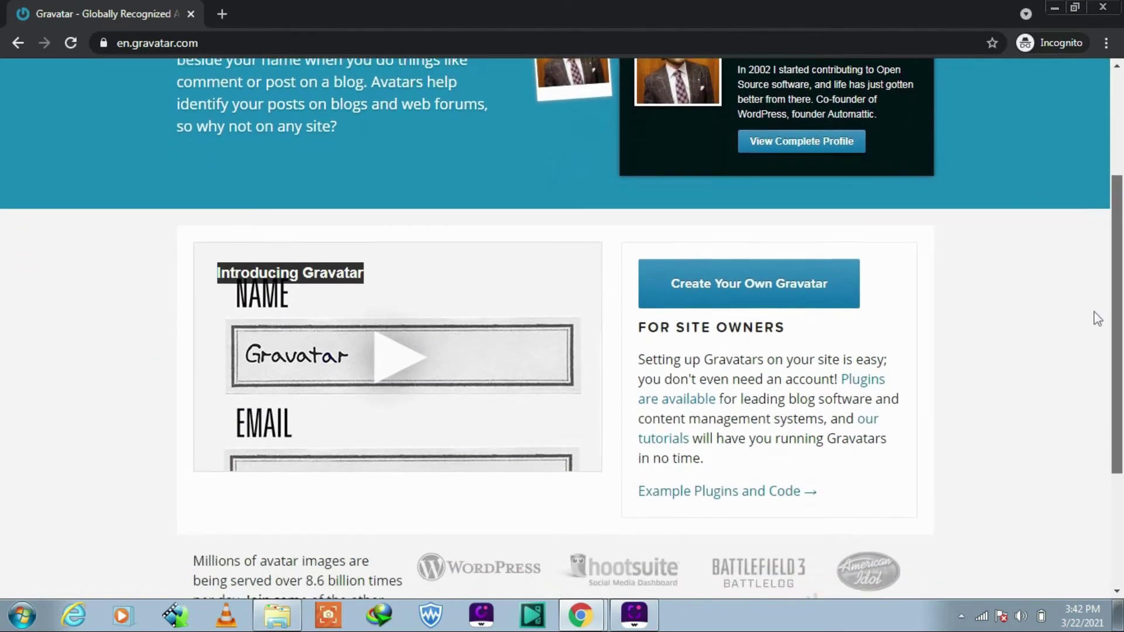
{"action": "key", "text": "alt+Left"}
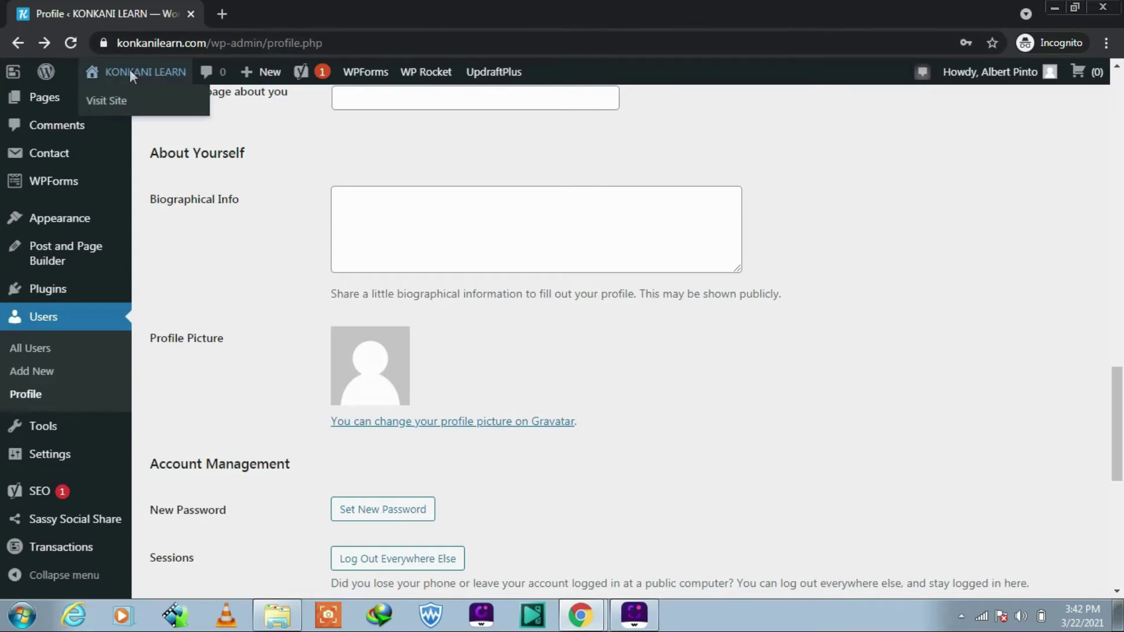
Open the KONKANI LEARN site in a new tab, scroll its posts' placeholder avatars, and return to Profile.
{"action": "right_click", "coordinate": [129, 69]}
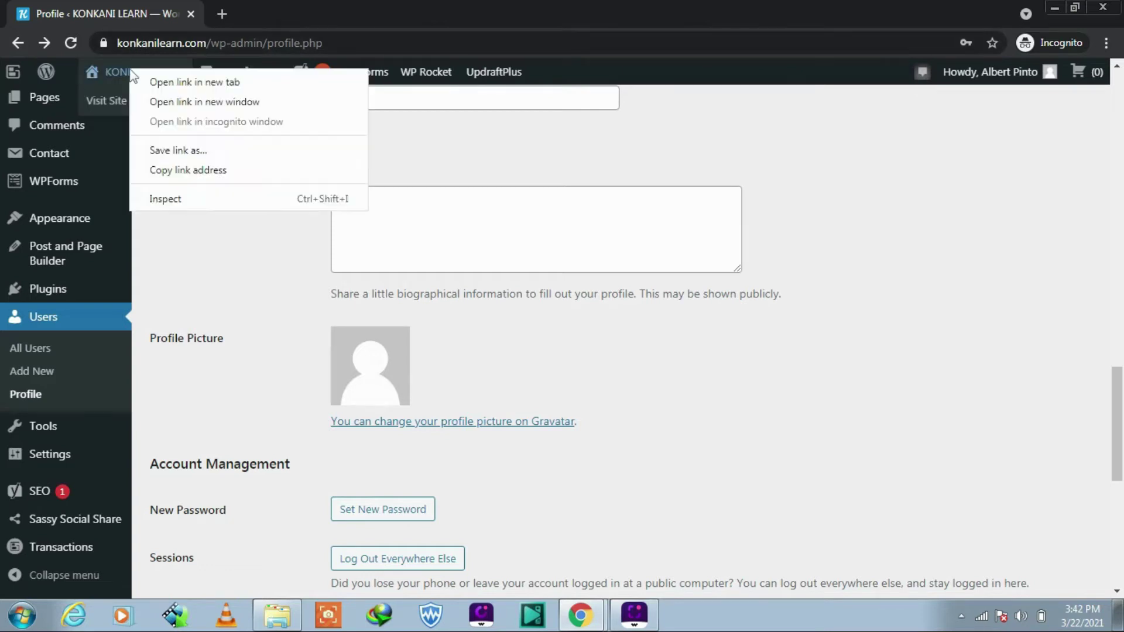
{"action": "left_click", "coordinate": [191, 81]}
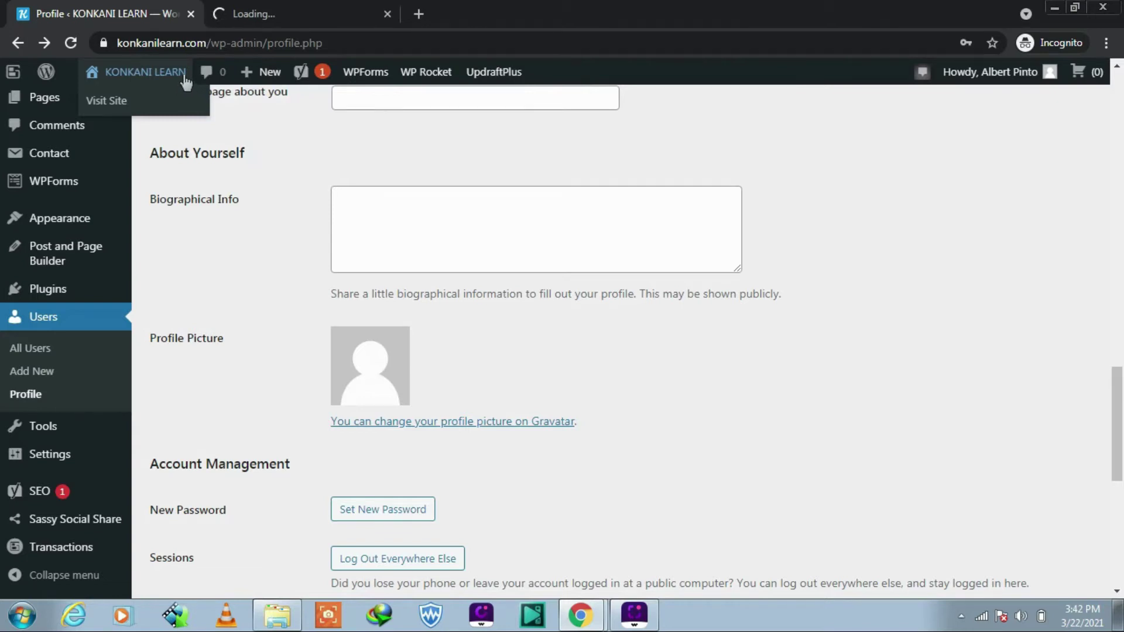
{"action": "left_click", "coordinate": [304, 16]}
{"action": "scroll", "coordinate": [346, 211], "scroll_direction": "down", "scroll_amount": 2}
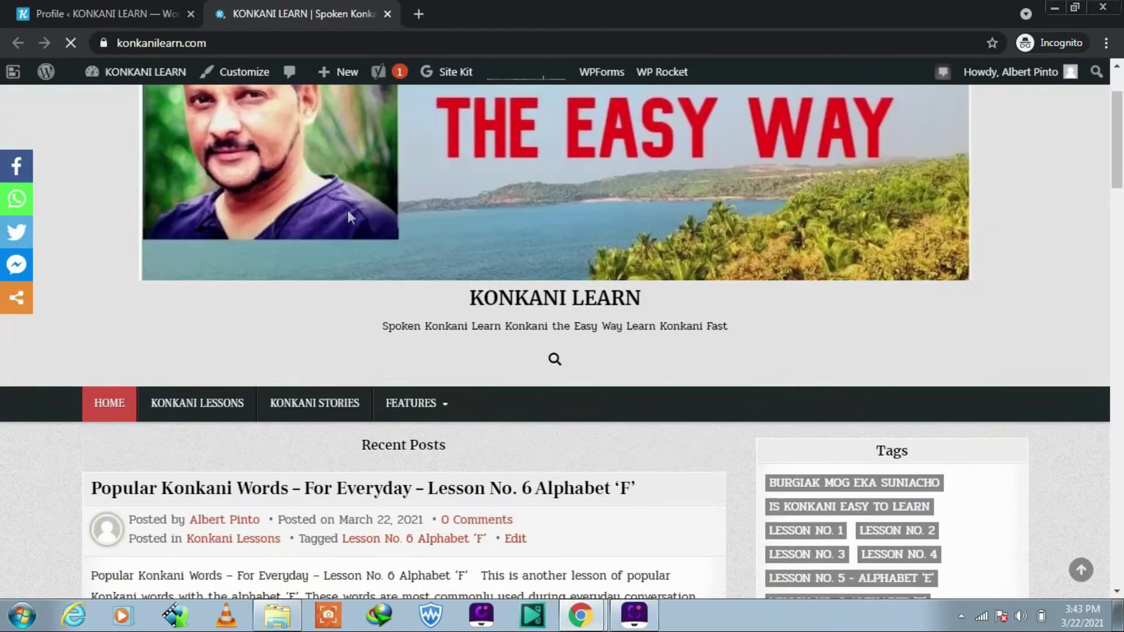
{"action": "scroll", "coordinate": [347, 216], "scroll_direction": "down", "scroll_amount": 3}
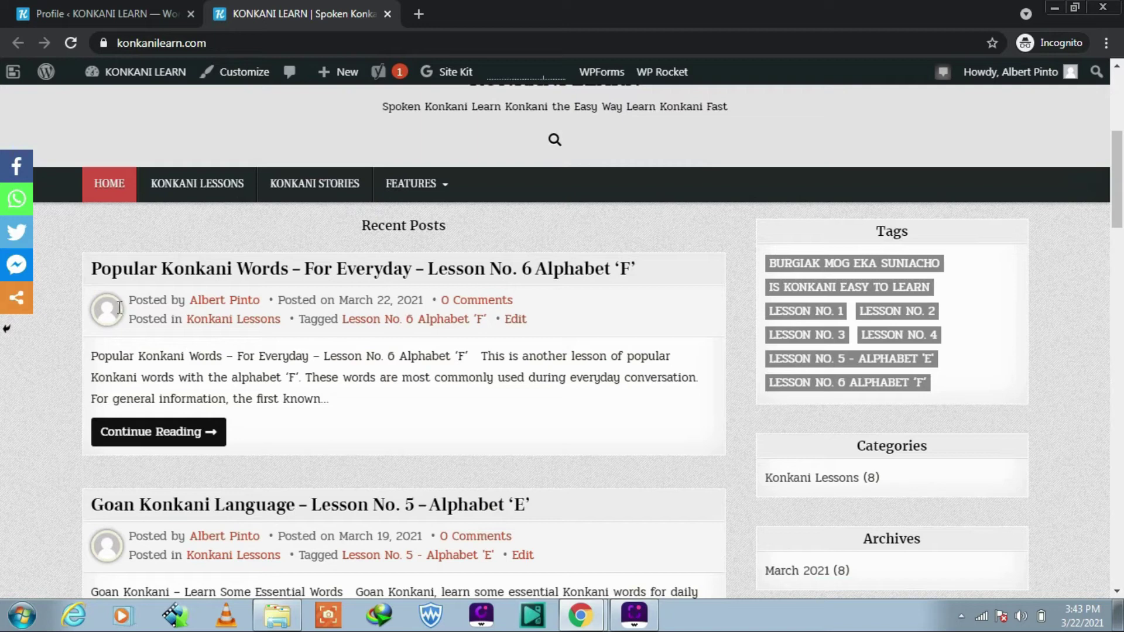
{"action": "scroll", "coordinate": [291, 278], "scroll_direction": "down", "scroll_amount": 5}
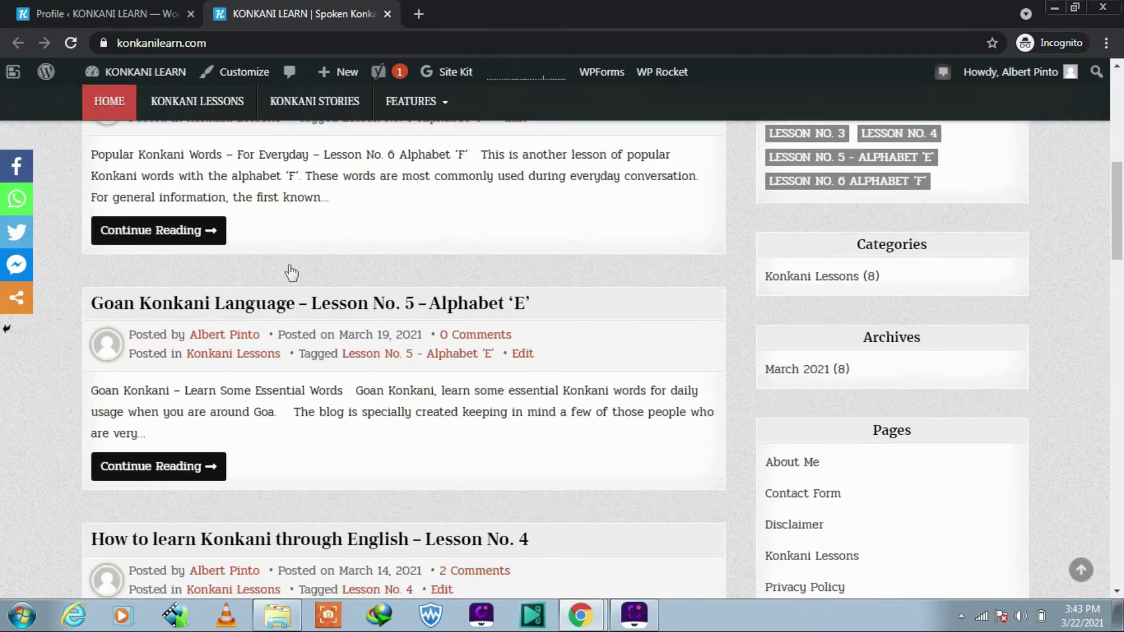
{"action": "scroll", "coordinate": [291, 273], "scroll_direction": "down", "scroll_amount": 13}
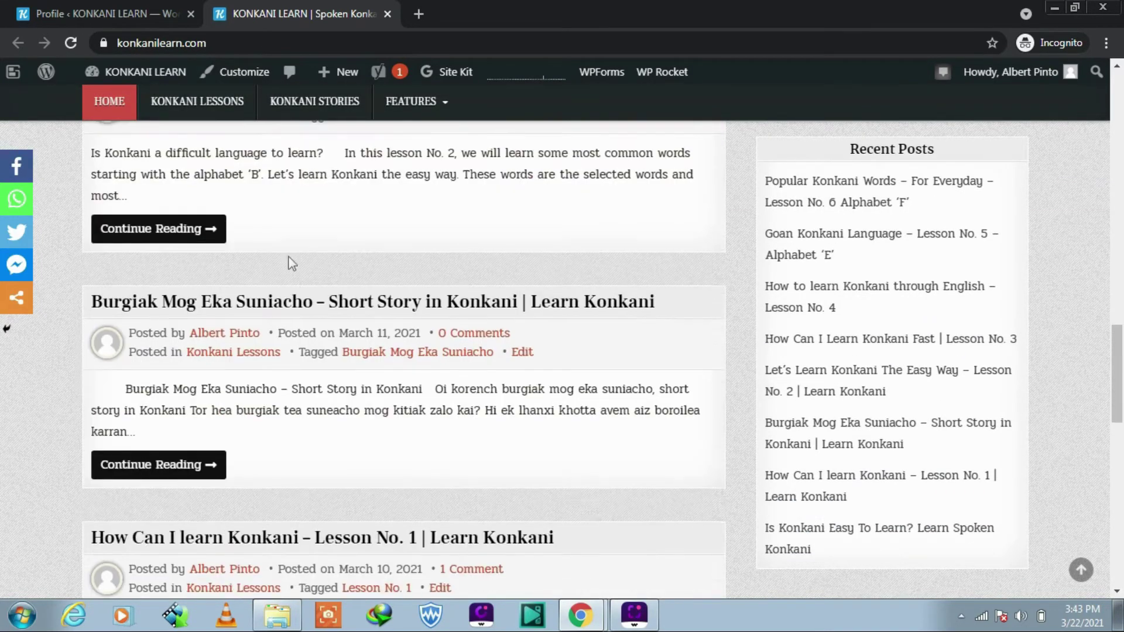
{"action": "scroll", "coordinate": [291, 262], "scroll_direction": "down", "scroll_amount": 4}
{"action": "key", "text": "ctrl+shift+Tab"}
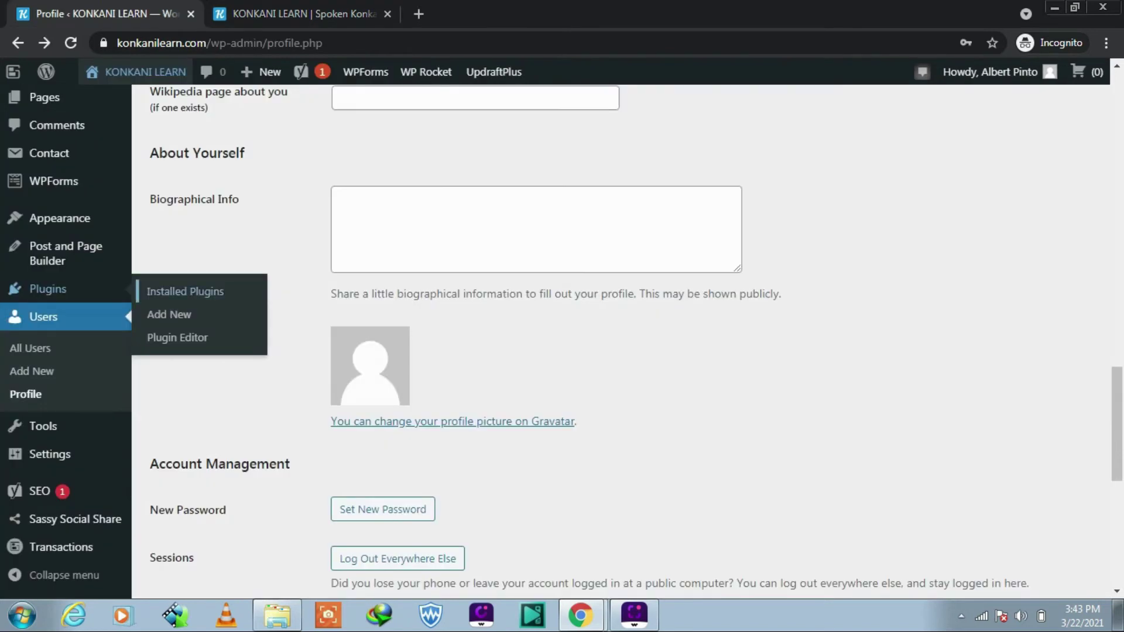
Search the plugin directory for 'wp user avatar', then install and activate WP User Avatar.
{"action": "left_click", "coordinate": [145, 72]}
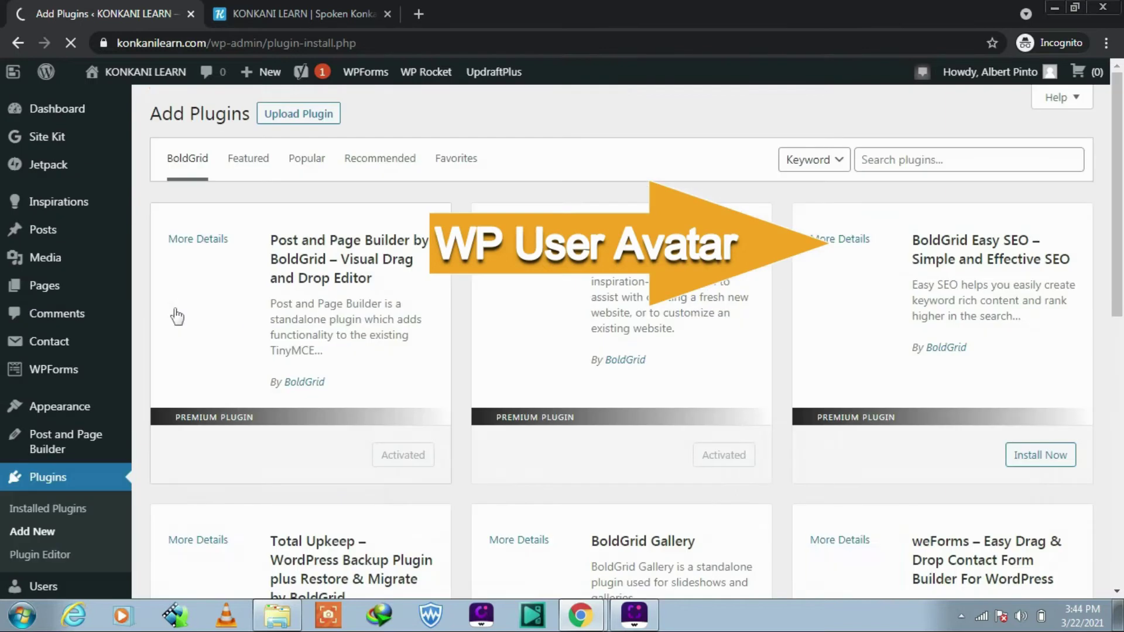
{"action": "left_click", "coordinate": [963, 249]}
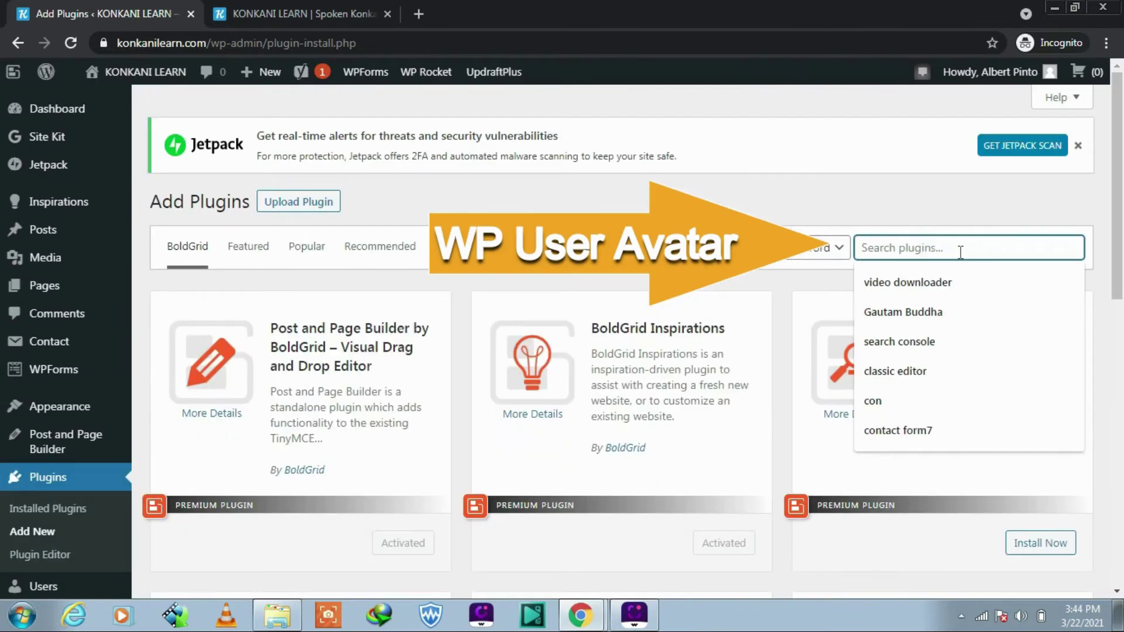
{"action": "type", "text": "wp user"}
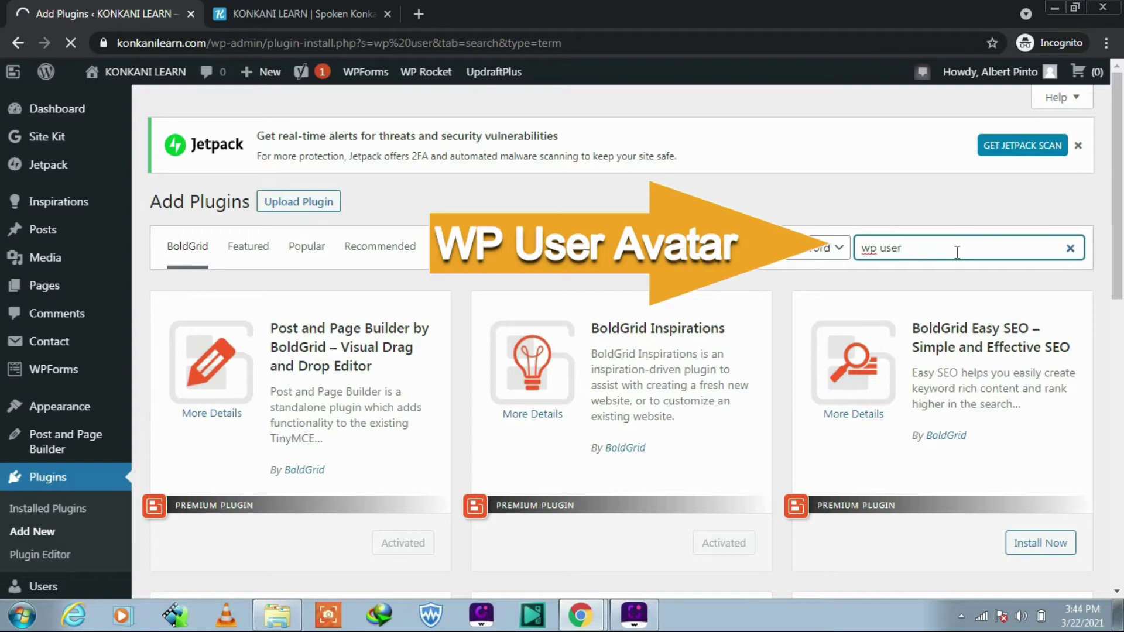
{"action": "type", "text": " avatar"}
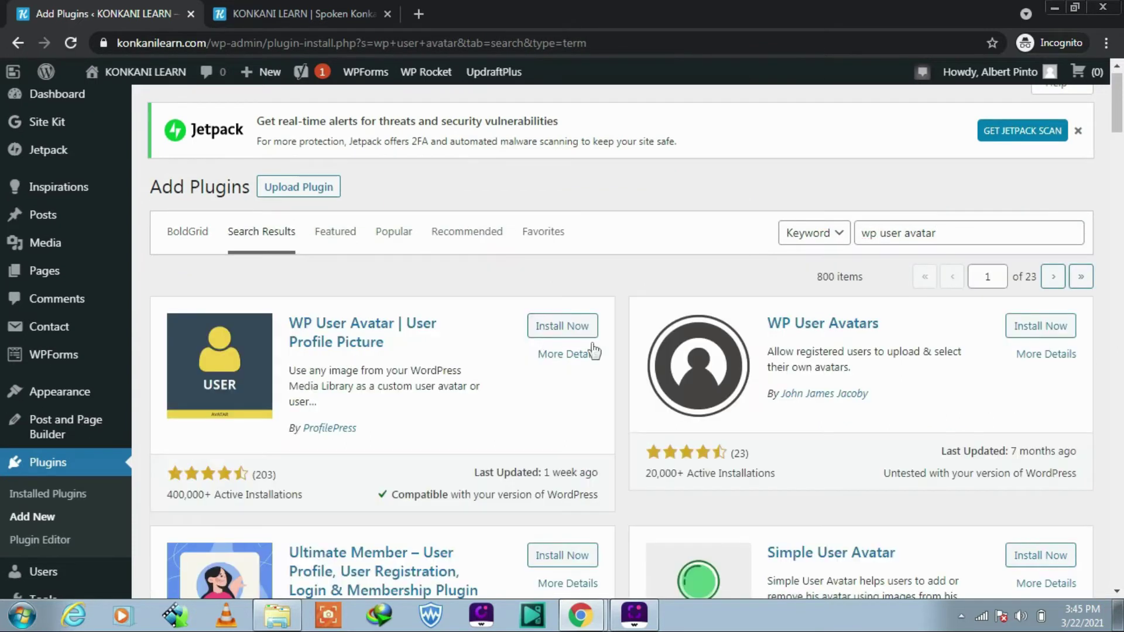
{"action": "left_click", "coordinate": [562, 326]}
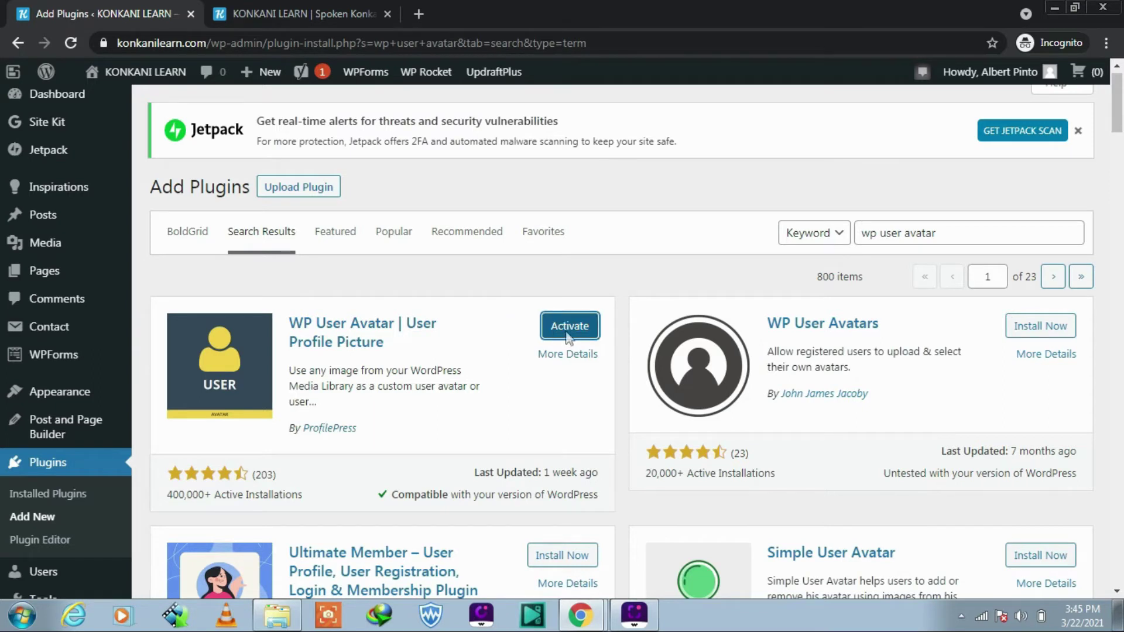
{"action": "left_click", "coordinate": [569, 331]}
Find WP User Avatar in the Installed Plugins list and open its Settings.
{"action": "scroll", "coordinate": [552, 326], "scroll_direction": "down", "scroll_amount": 1}
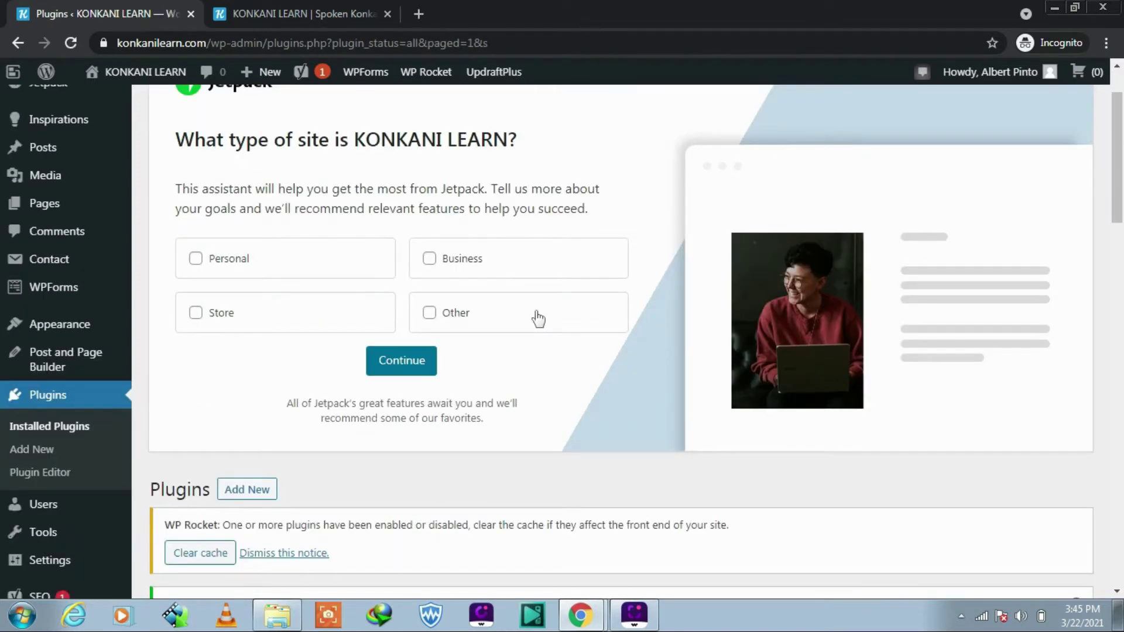
{"action": "scroll", "coordinate": [522, 316], "scroll_direction": "down", "scroll_amount": 5}
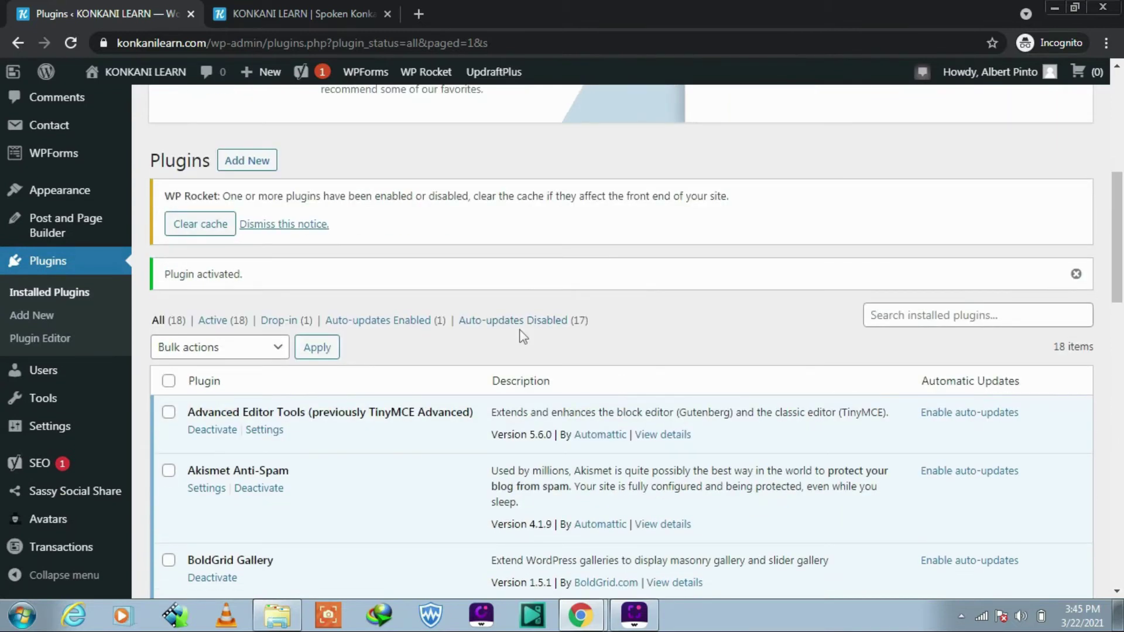
{"action": "scroll", "coordinate": [518, 330], "scroll_direction": "down", "scroll_amount": 5}
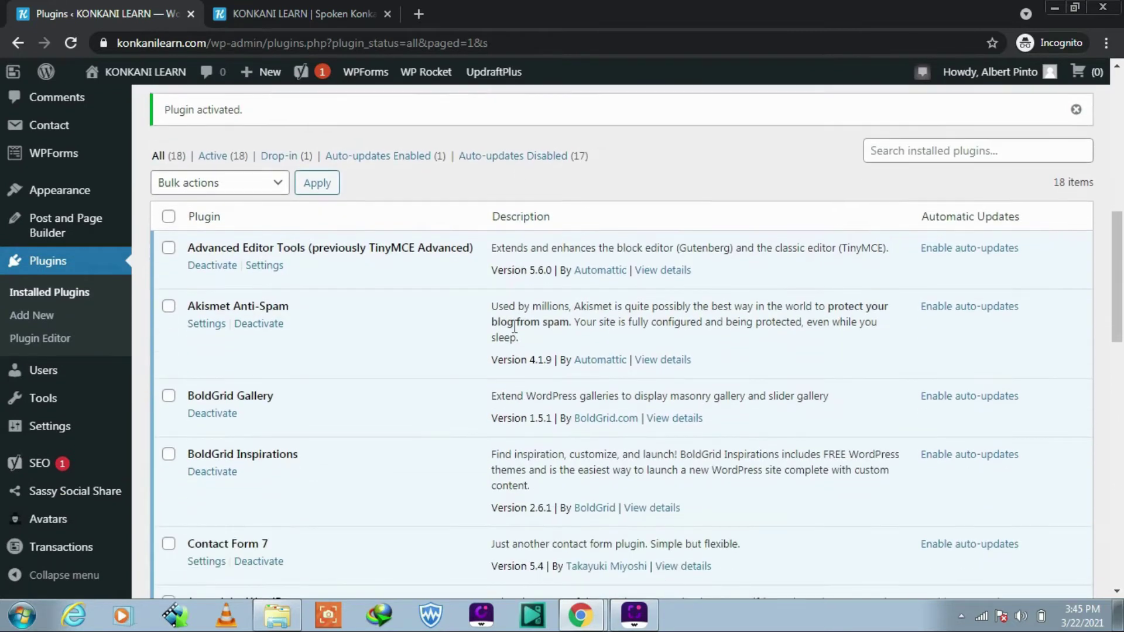
{"action": "scroll", "coordinate": [514, 326], "scroll_direction": "down", "scroll_amount": 5}
{"action": "left_click", "coordinate": [264, 365]}
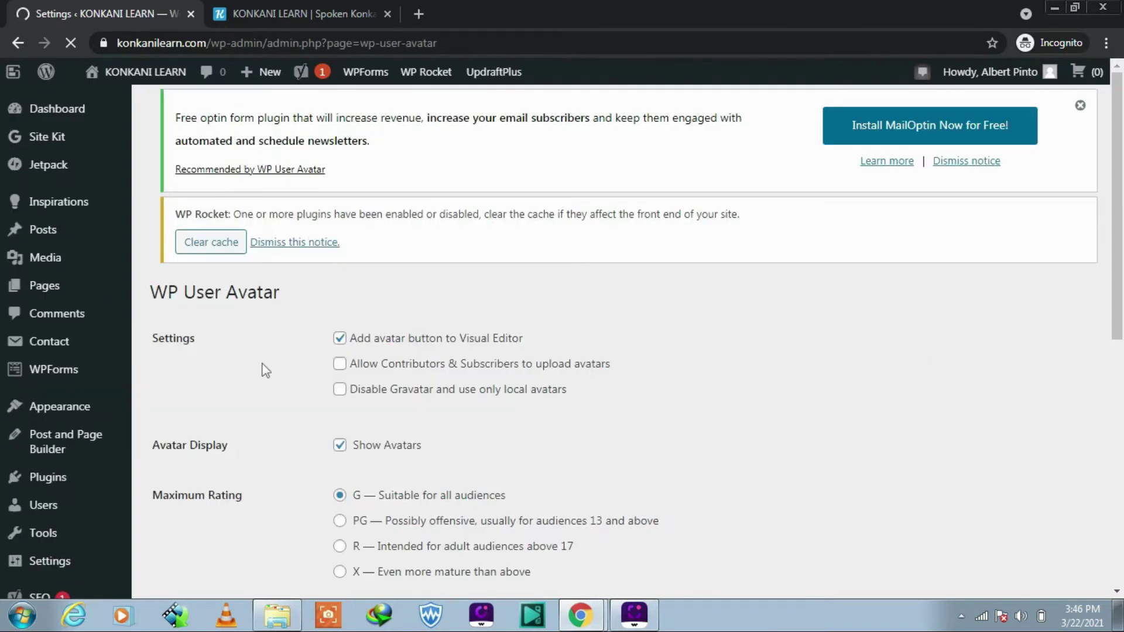
Open the image chooser for a custom Default Avatar on the WP User Avatar settings page.
{"action": "scroll", "coordinate": [739, 396], "scroll_direction": "down", "scroll_amount": 1}
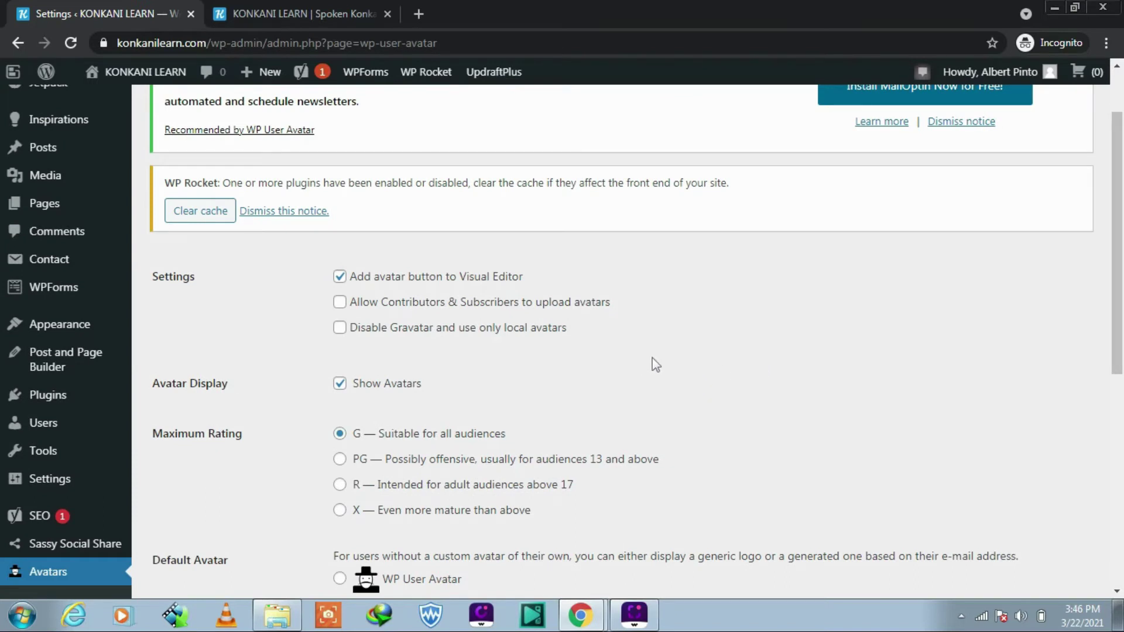
{"action": "scroll", "coordinate": [731, 360], "scroll_direction": "down", "scroll_amount": 1}
{"action": "scroll", "coordinate": [731, 360], "scroll_direction": "down", "scroll_amount": 1}
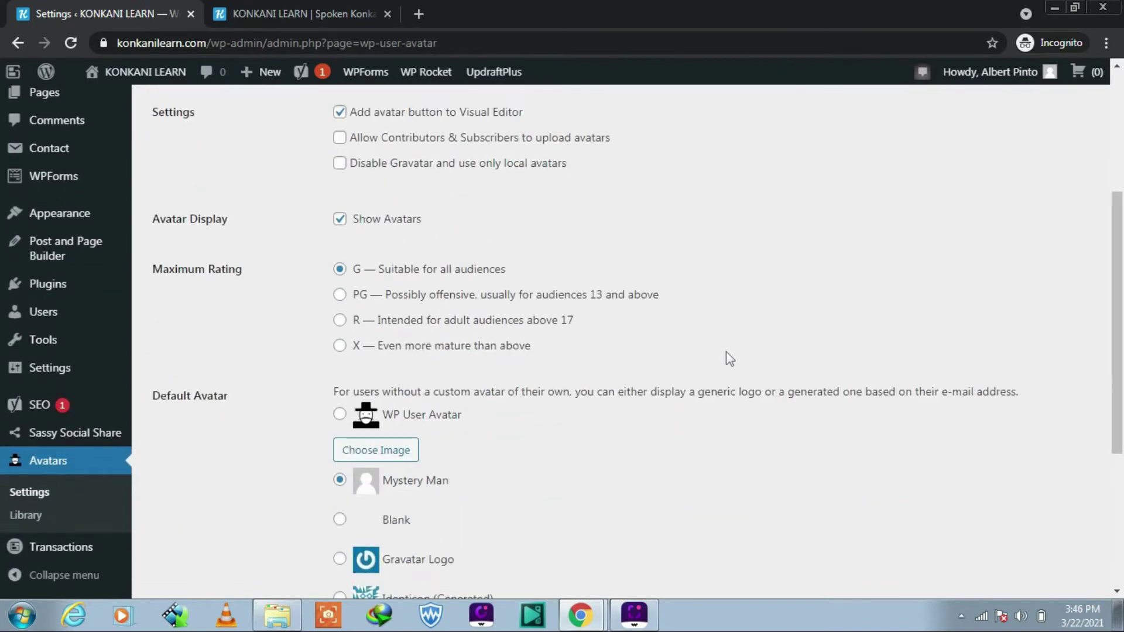
{"action": "scroll", "coordinate": [730, 359], "scroll_direction": "down", "scroll_amount": 1}
{"action": "scroll", "coordinate": [727, 358], "scroll_direction": "down", "scroll_amount": 1}
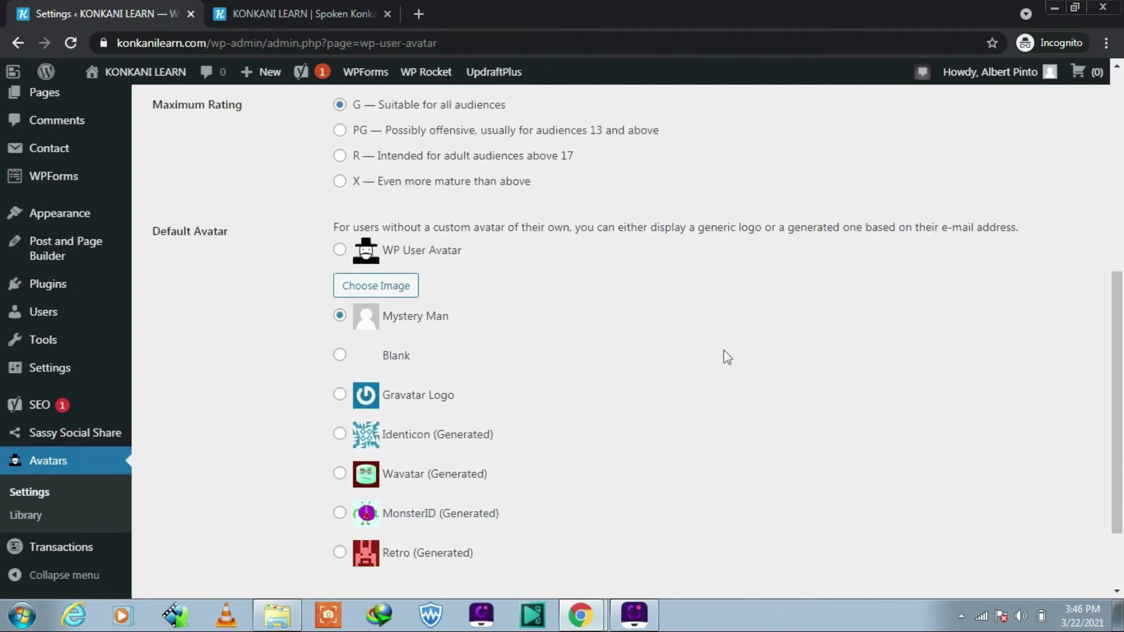
{"action": "scroll", "coordinate": [381, 450], "scroll_direction": "up", "scroll_amount": 2}
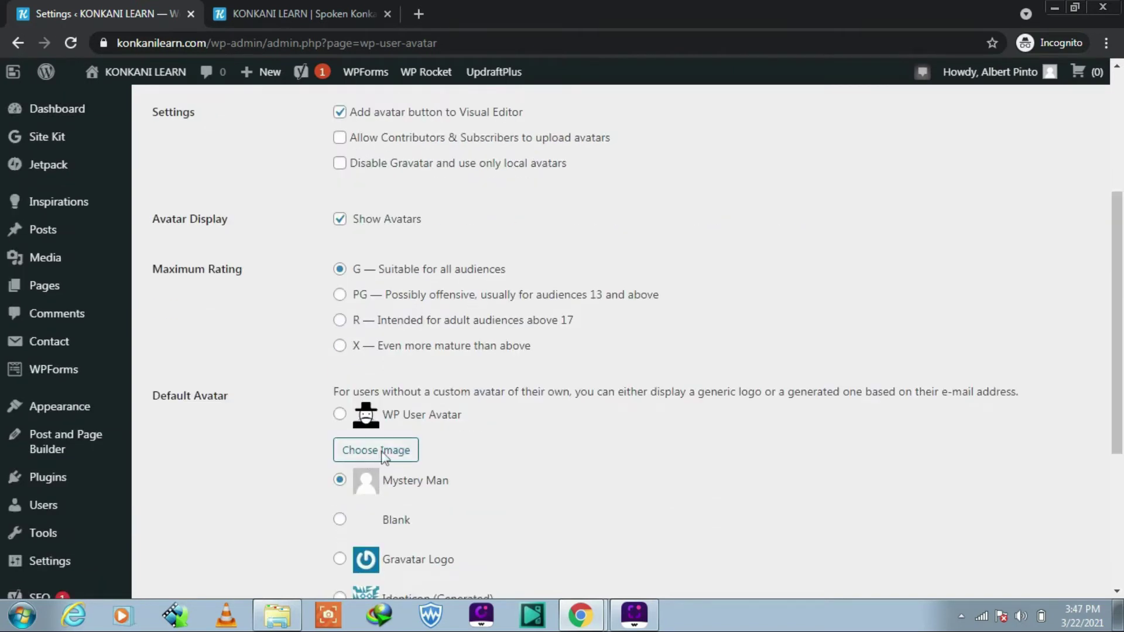
{"action": "left_click", "coordinate": [384, 456]}
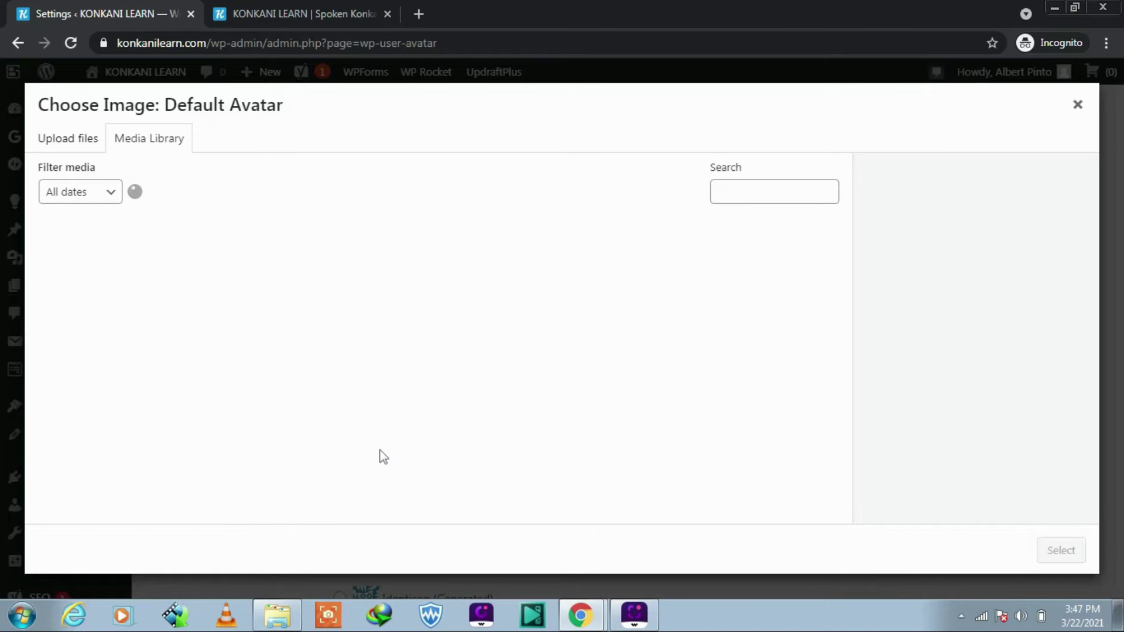
Upload myself.png from the computer into the Media Library.
{"action": "left_click", "coordinate": [74, 145]}
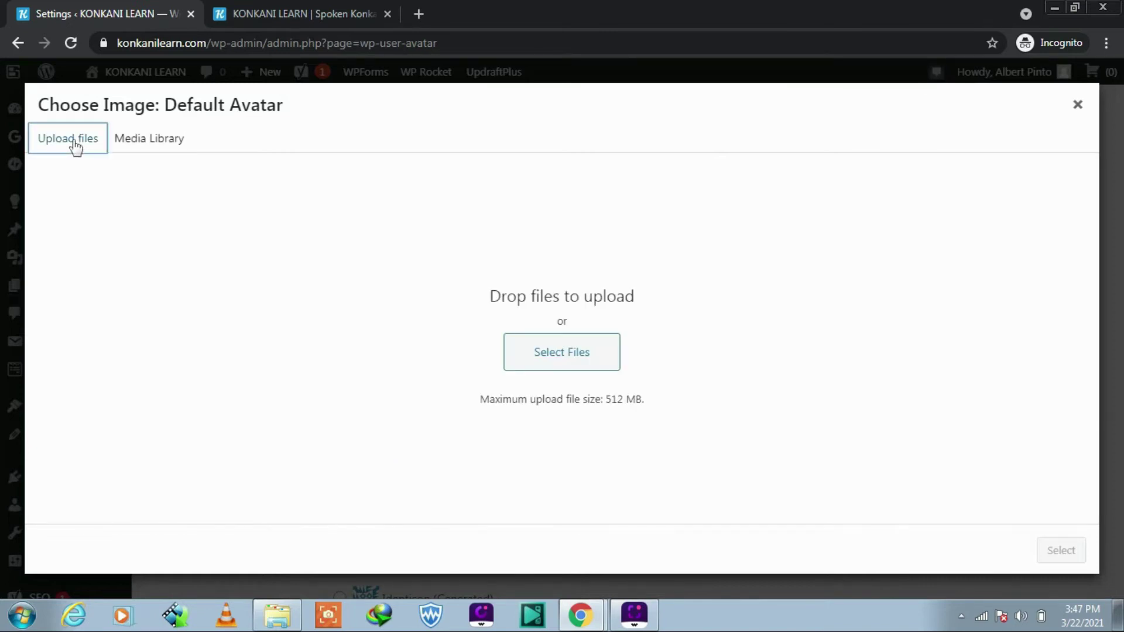
{"action": "left_click", "coordinate": [548, 357]}
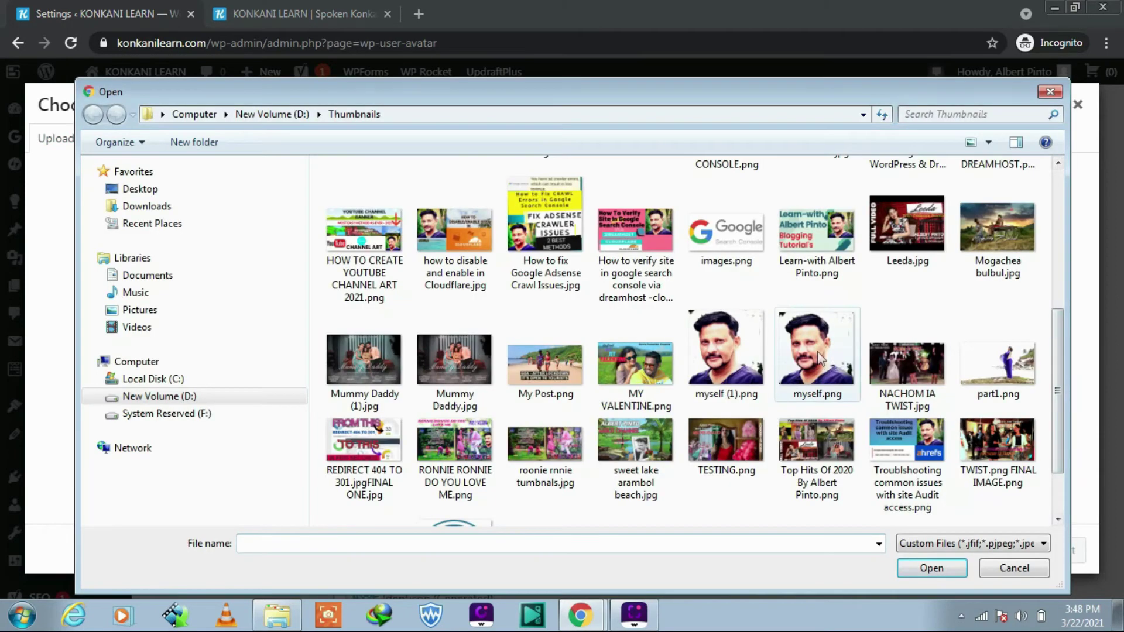
{"action": "left_click", "coordinate": [819, 357]}
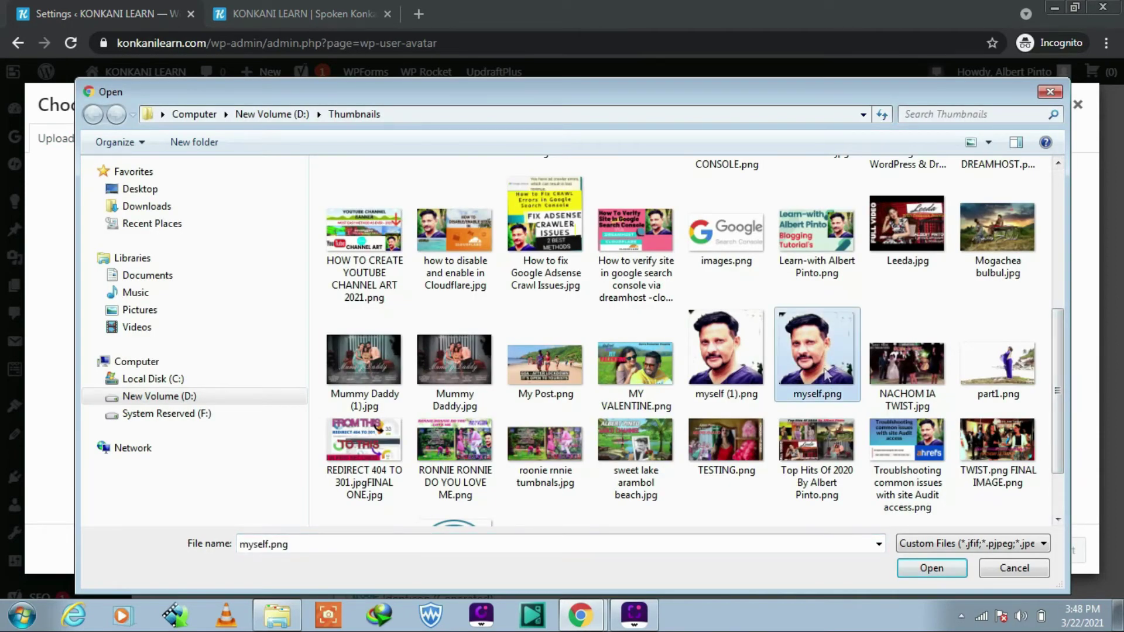
{"action": "left_click", "coordinate": [940, 567]}
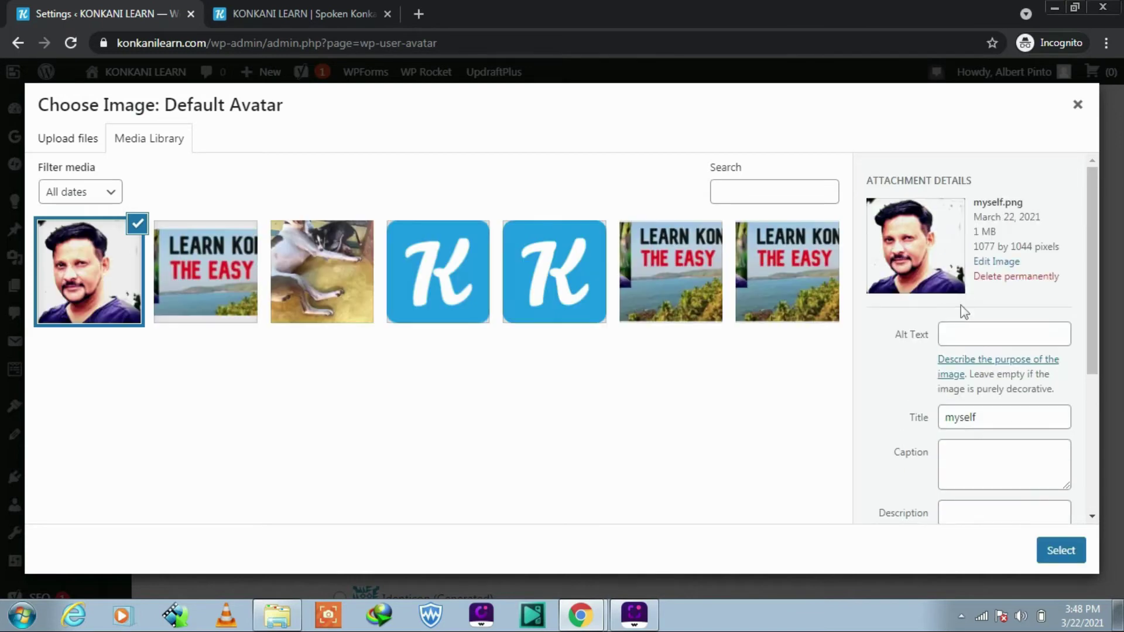
Give the photo alt text naming the pictured person and paste the same text as its description.
{"action": "left_click", "coordinate": [957, 337]}
{"action": "type", "text": "Image "}
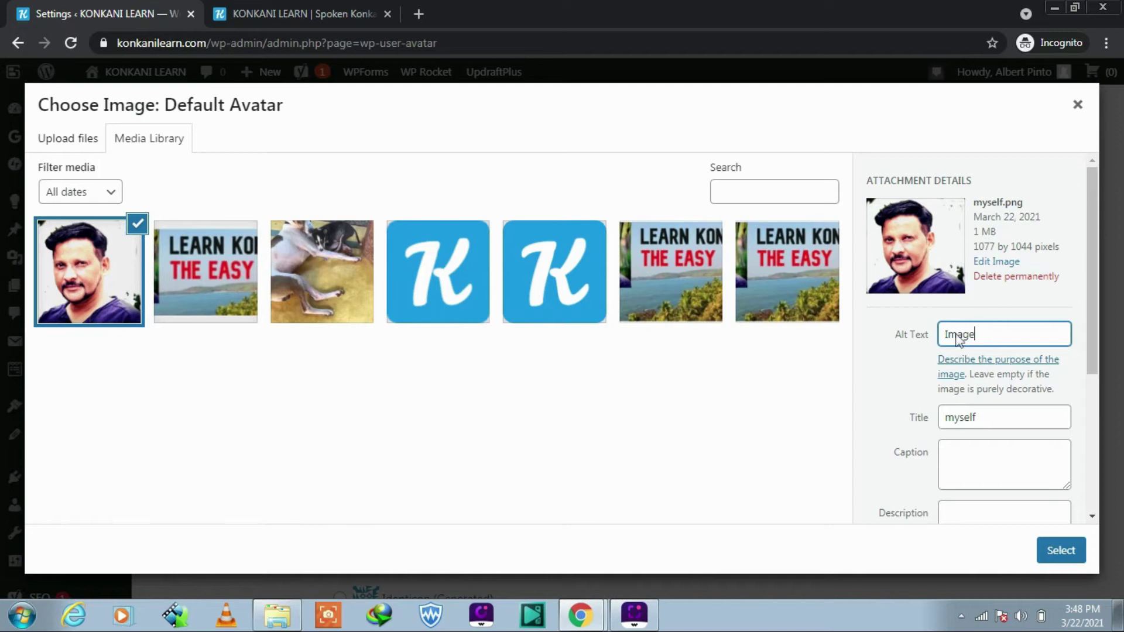
{"action": "type", "text": "of Albert Pint"}
{"action": "key", "text": "shift+Left"}
{"action": "key", "text": "shift+Left"}
{"action": "key", "text": "shift+Left"}
{"action": "key", "text": "shift+Left"}
{"action": "key", "text": "shift+Left"}
{"action": "key", "text": "shift+Left"}
{"action": "key", "text": "shift+Left"}
{"action": "key", "text": "shift+Left"}
{"action": "key", "text": "shift+Left"}
{"action": "key", "text": "shift+Left"}
{"action": "key", "text": "shift+Left"}
{"action": "key", "text": "shift+Left"}
{"action": "key", "text": "shift+Left"}
{"action": "key", "text": "shift+Left"}
{"action": "key", "text": "shift+Left"}
{"action": "key", "text": "shift+Left"}
{"action": "key", "text": "shift+Left"}
{"action": "key", "text": "shift+Left"}
{"action": "key", "text": "shift+Left"}
{"action": "key", "text": "shift+Left"}
{"action": "key", "text": "ctrl+c"}
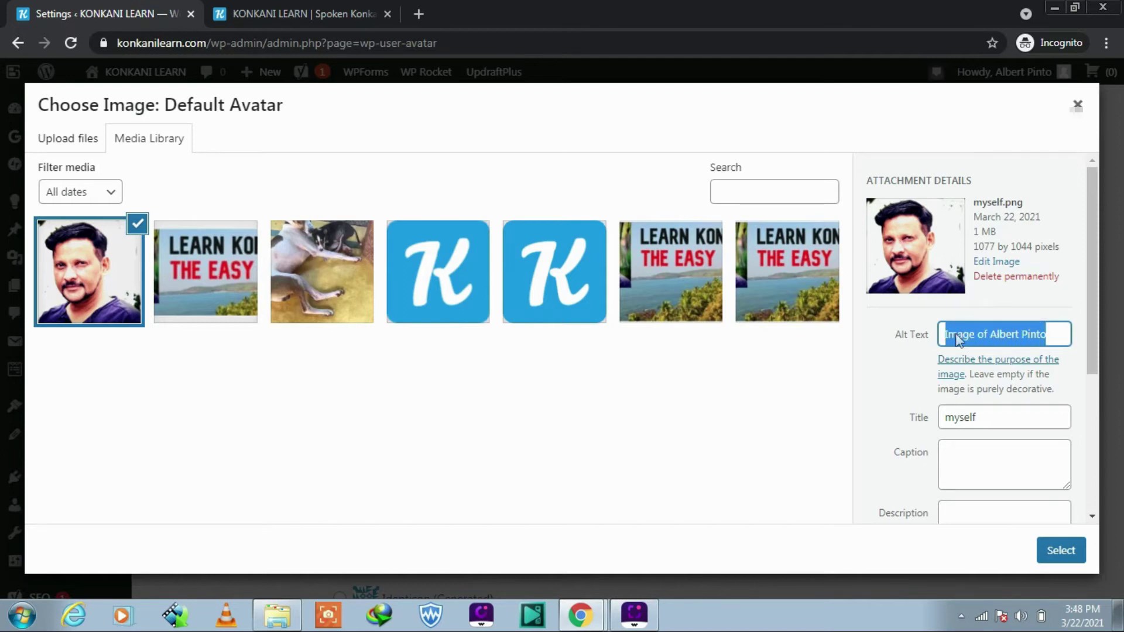
{"action": "scroll", "coordinate": [1013, 419], "scroll_direction": "down", "scroll_amount": 2}
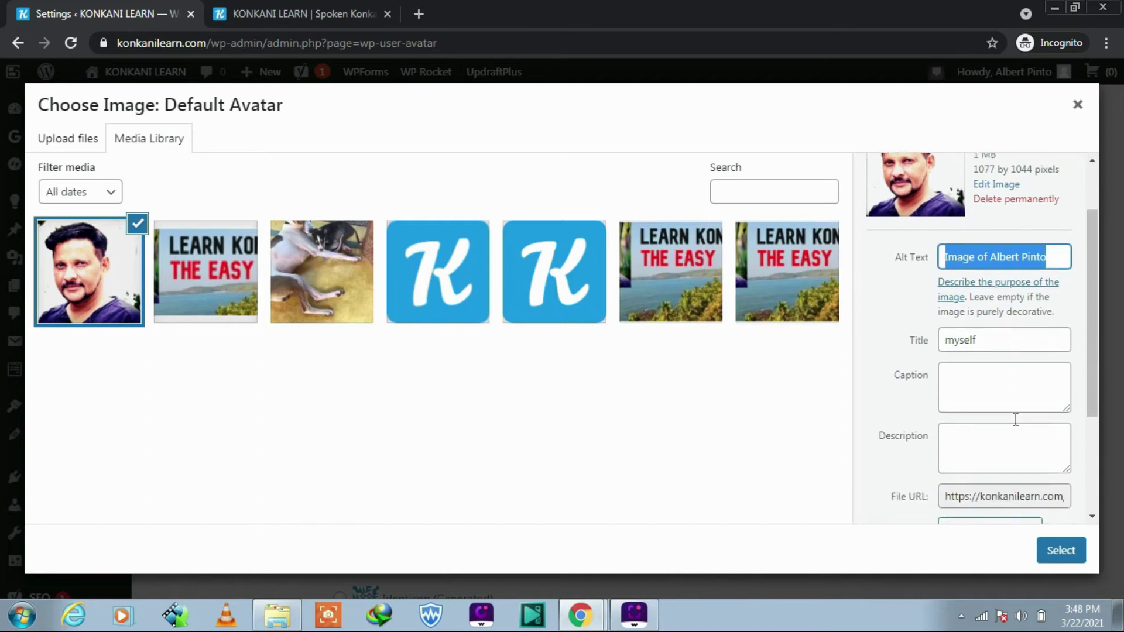
{"action": "left_click", "coordinate": [955, 428]}
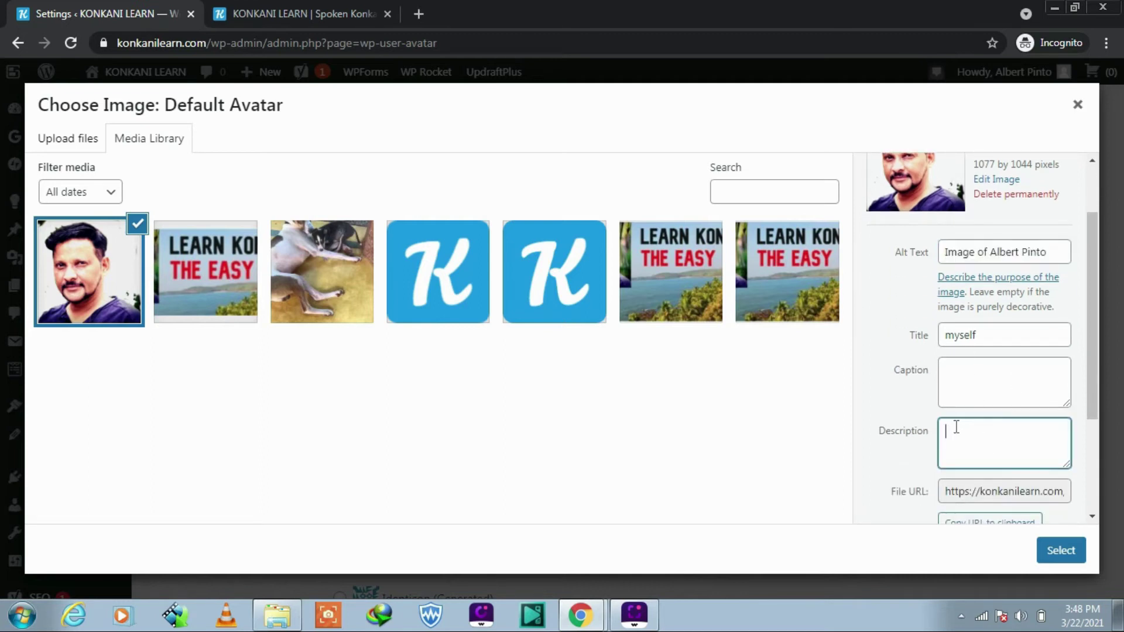
{"action": "key", "text": "ctrl+v"}
{"action": "left_click_drag", "start_coordinate": [1094, 393], "coordinate": [1053, 433]}
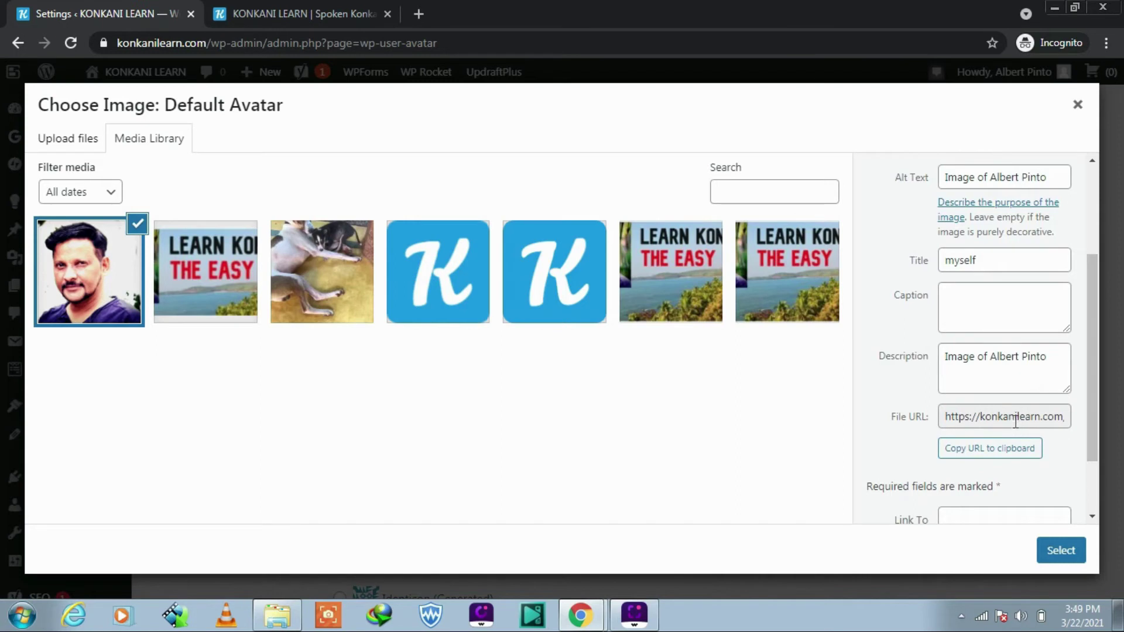
Use the photo as the default avatar and save the avatar settings.
{"action": "left_click", "coordinate": [1062, 551]}
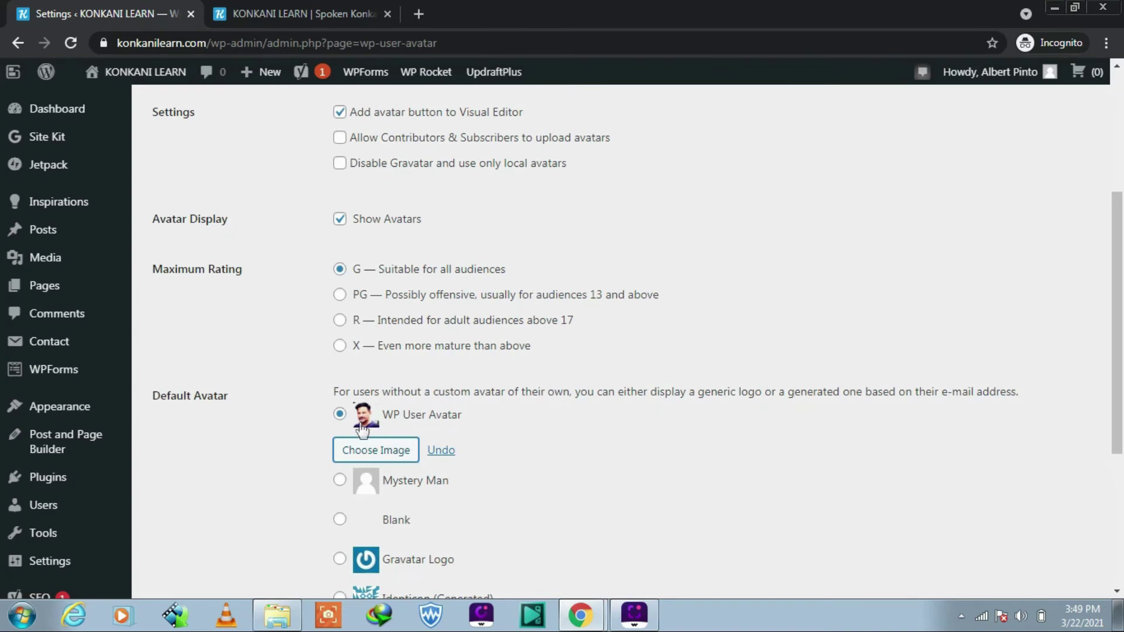
{"action": "scroll", "coordinate": [612, 421], "scroll_direction": "down", "scroll_amount": 5}
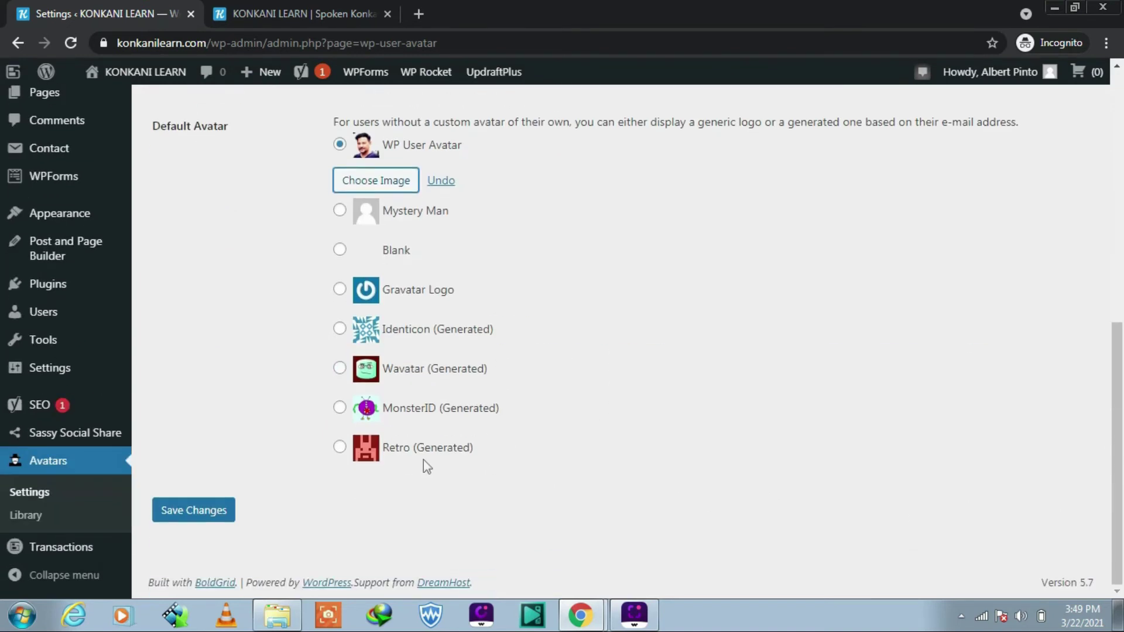
{"action": "left_click", "coordinate": [212, 515]}
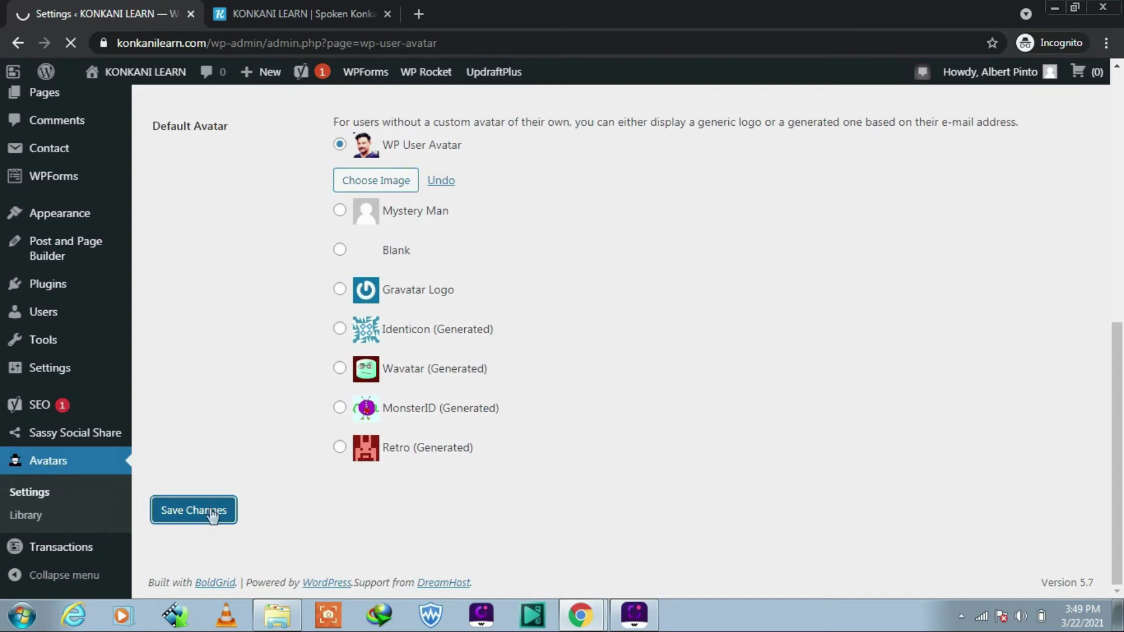
Reload the live site and scroll its posts to confirm the new avatar.
{"action": "key", "text": "ctrl+Tab"}
{"action": "key", "text": "F5"}
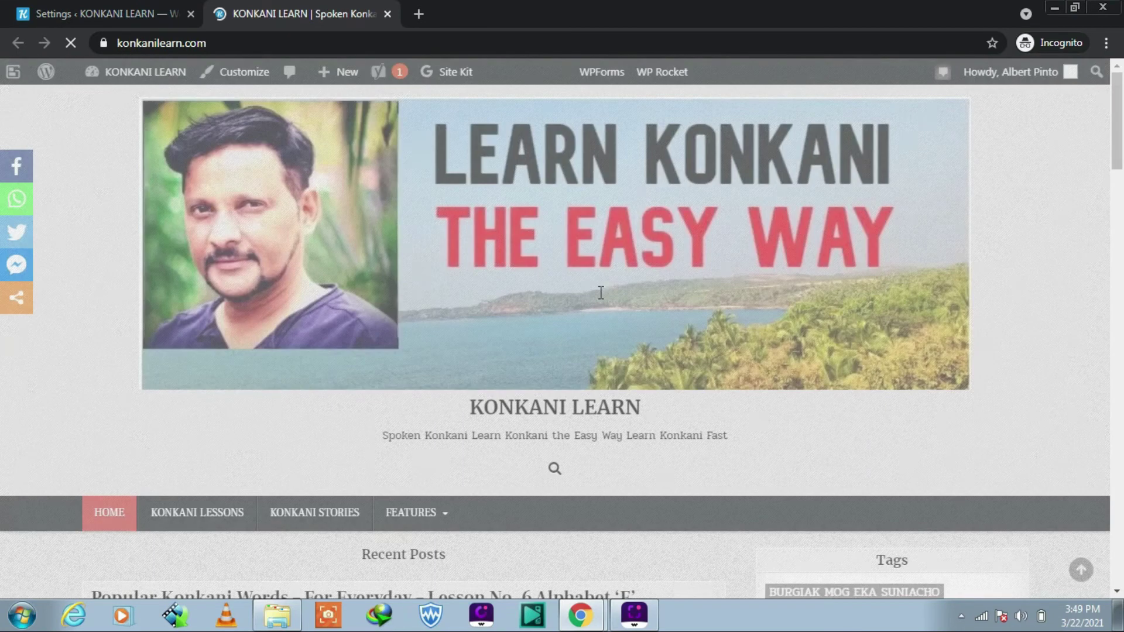
{"action": "scroll", "coordinate": [601, 293], "scroll_direction": "down", "scroll_amount": 10}
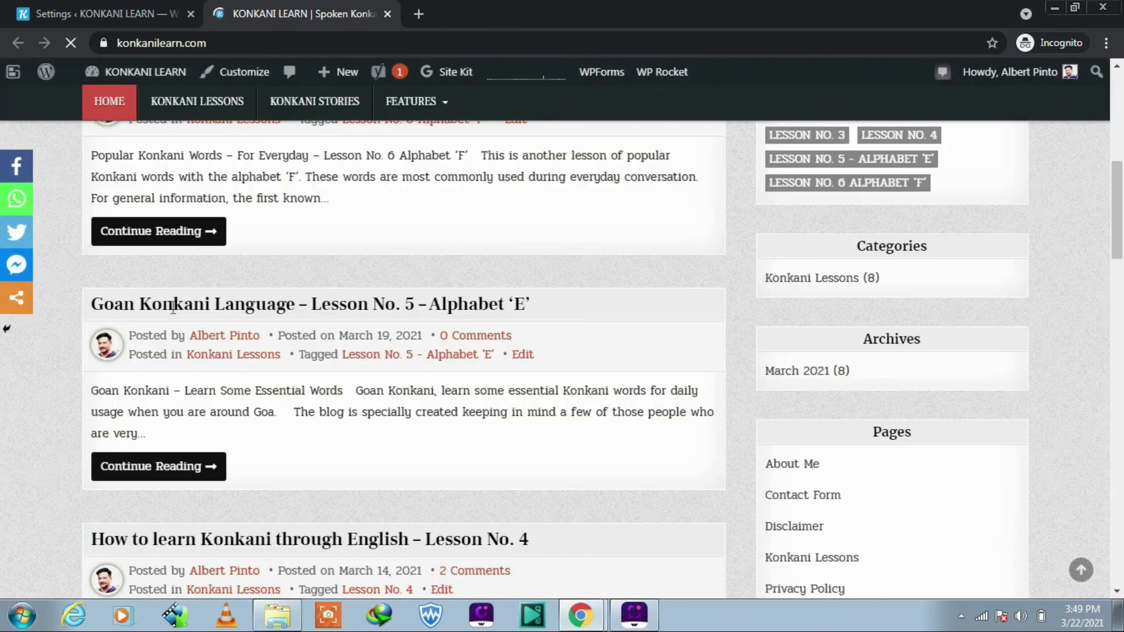
{"action": "scroll", "coordinate": [146, 417], "scroll_direction": "down", "scroll_amount": 3}
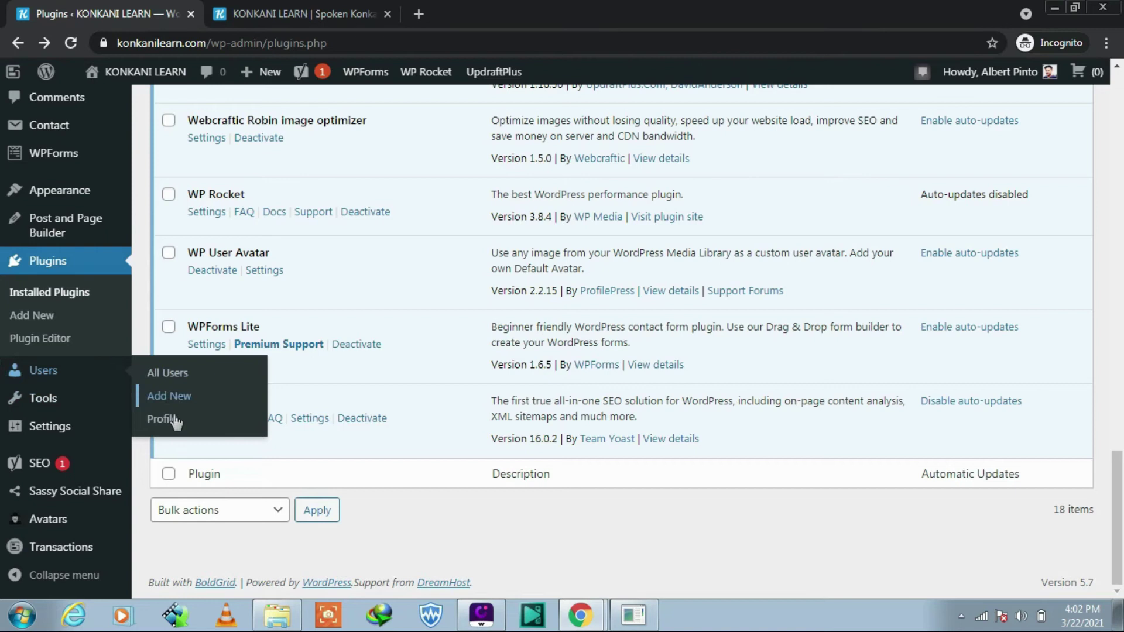
Write a short 'Hi This Is' greeting with the owner's name into Biographical Info on the profile.
{"action": "left_click", "coordinate": [171, 422]}
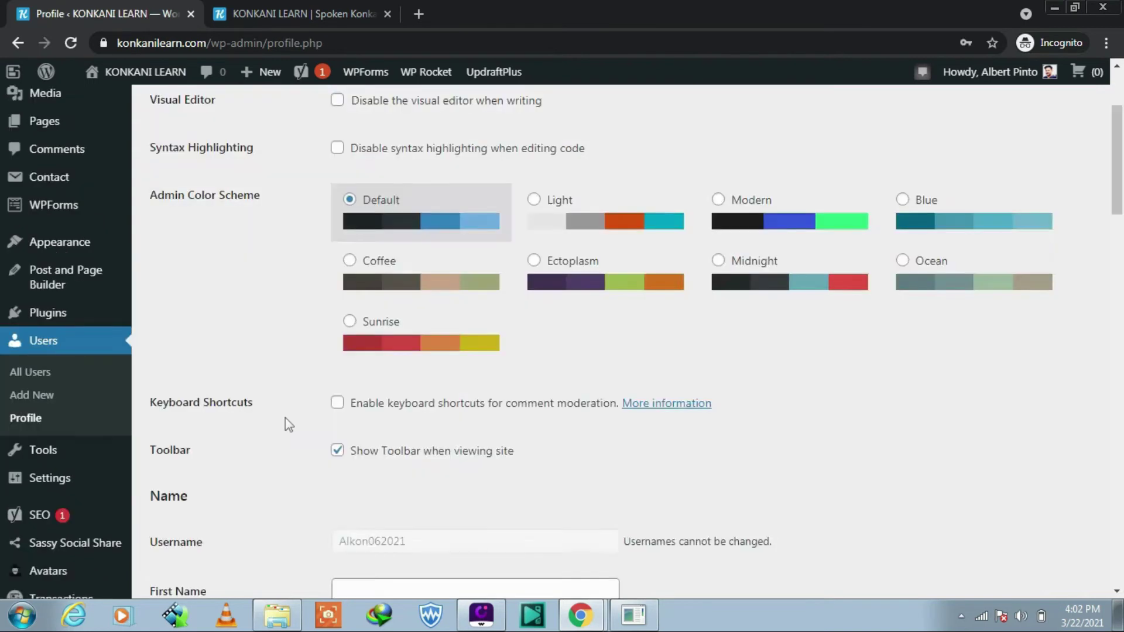
{"action": "scroll", "coordinate": [291, 421], "scroll_direction": "down", "scroll_amount": 10}
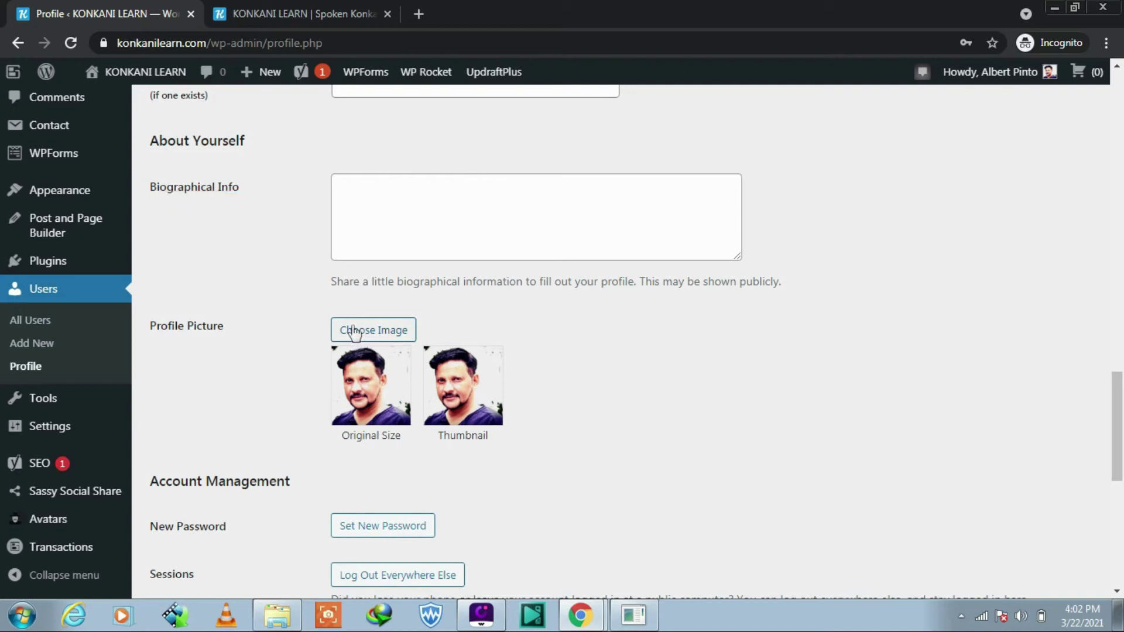
{"action": "left_click", "coordinate": [363, 201]}
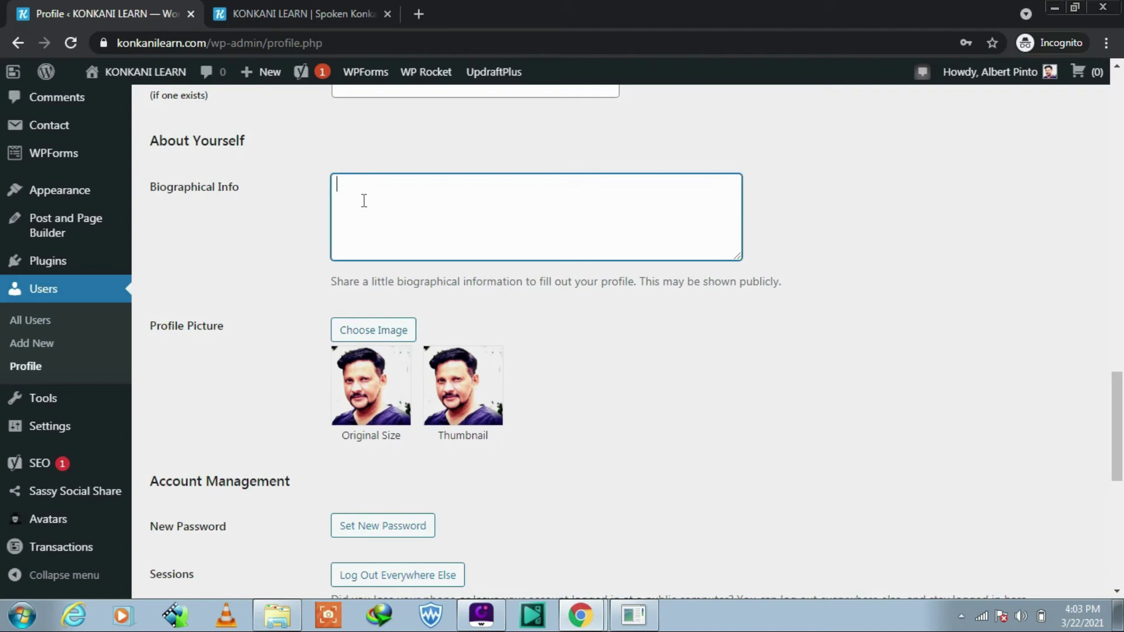
{"action": "type", "text": "Hi This Is Albert Pinto"}
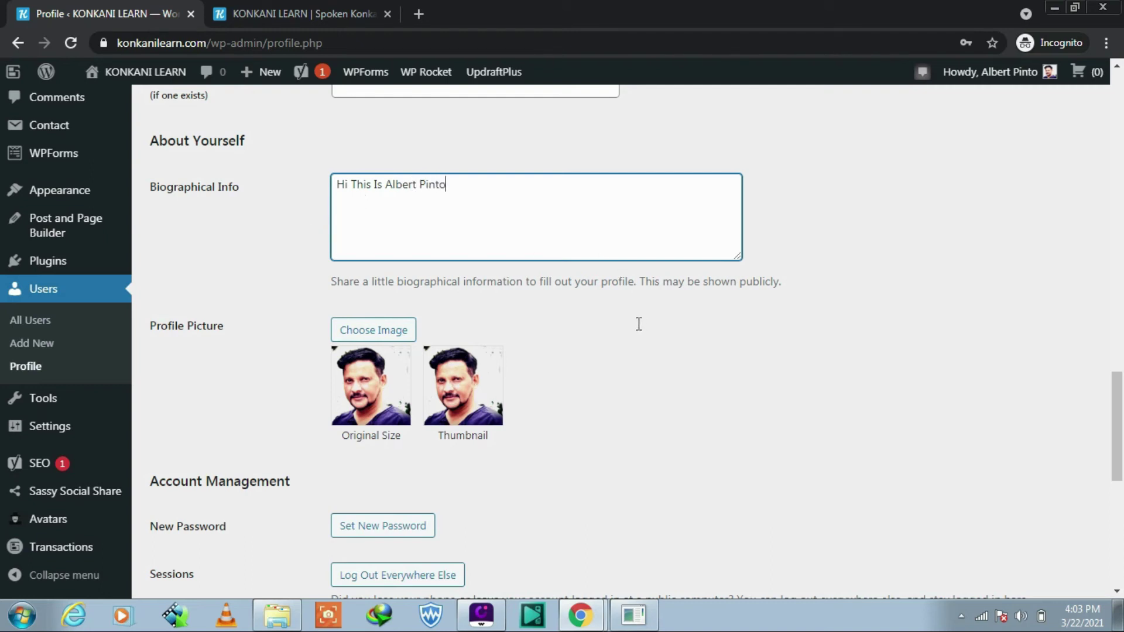
{"action": "scroll", "coordinate": [638, 330], "scroll_direction": "down", "scroll_amount": 9}
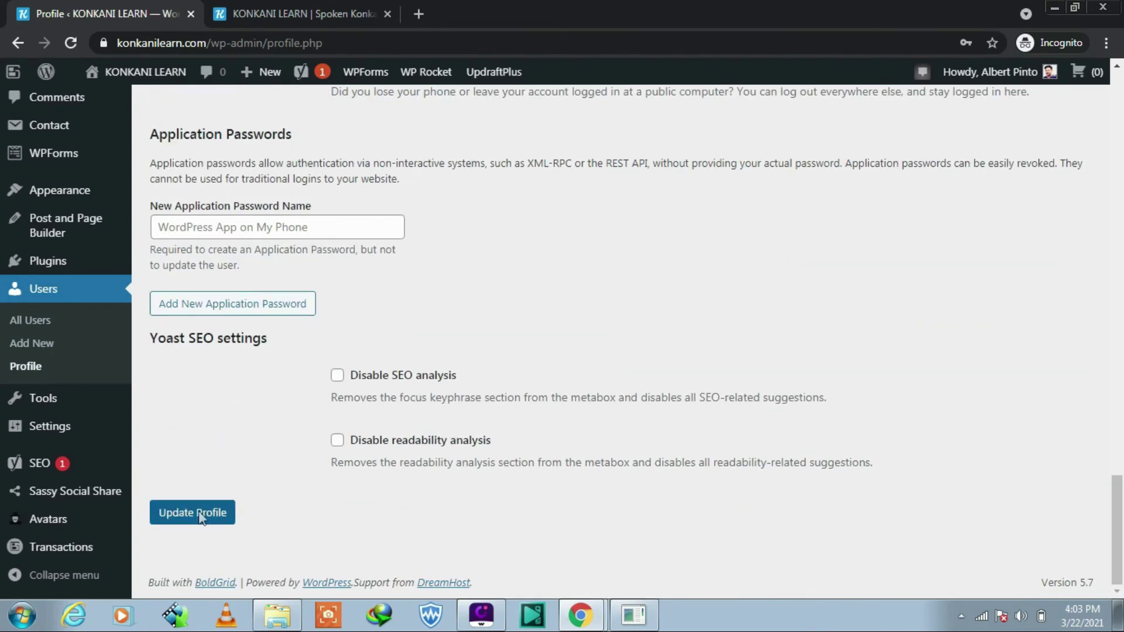
{"action": "key", "text": "ctrl+Tab"}
Reload the site, open 'Is Konkani Easy To Learn?', and scroll to its author box.
{"action": "key", "text": "F5"}
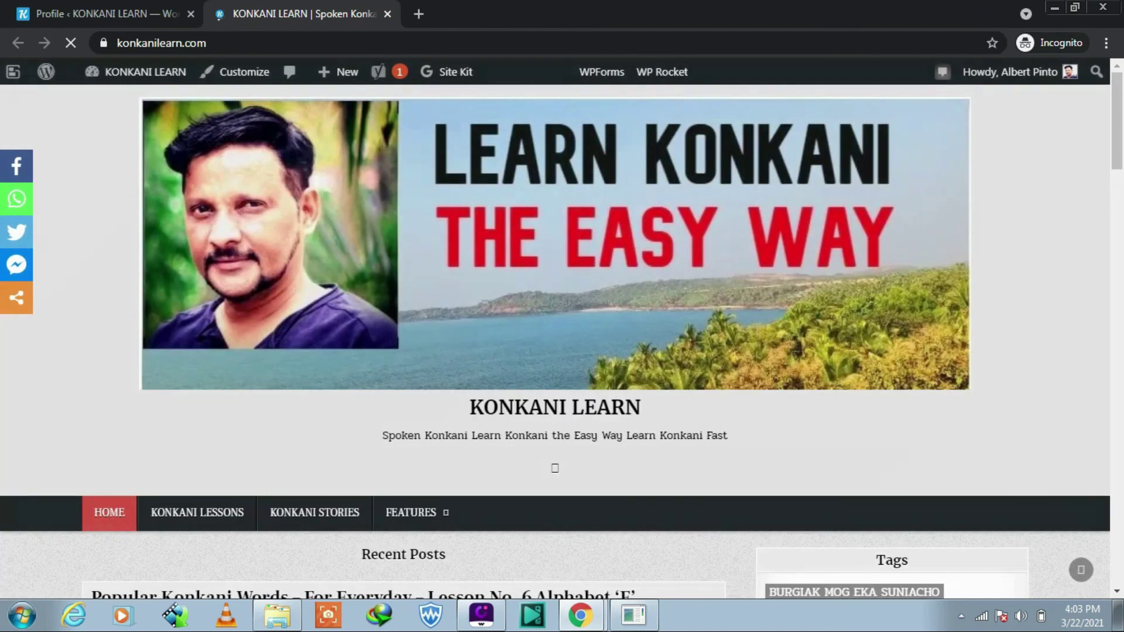
{"action": "scroll", "coordinate": [582, 391], "scroll_direction": "down", "scroll_amount": 9}
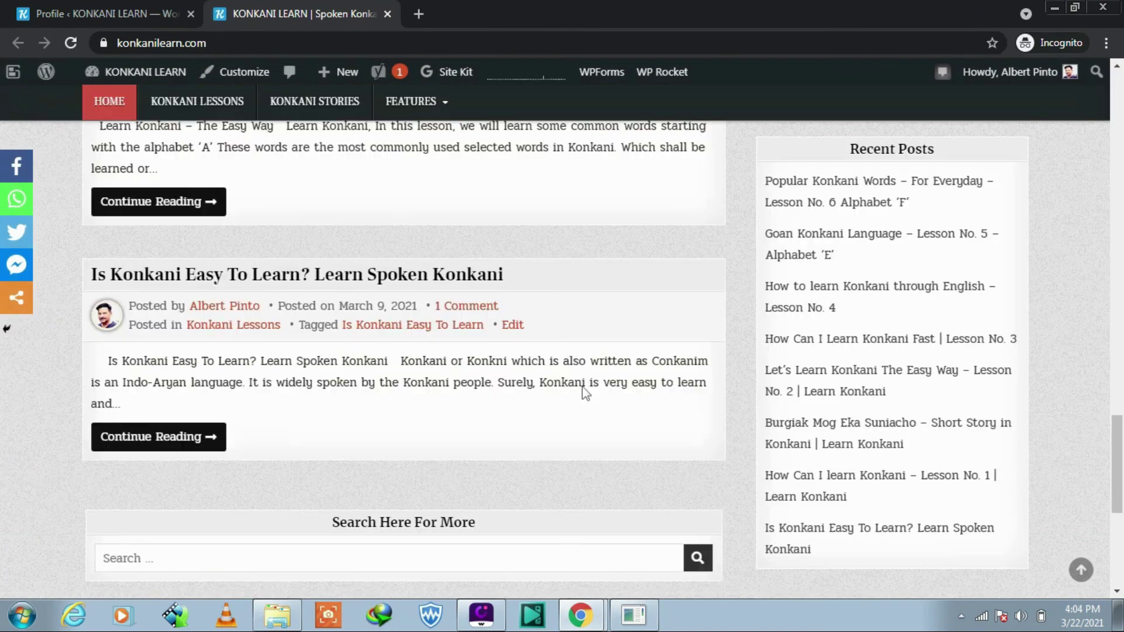
{"action": "scroll", "coordinate": [586, 392], "scroll_direction": "down", "scroll_amount": 4}
{"action": "scroll", "coordinate": [581, 380], "scroll_direction": "up", "scroll_amount": 6}
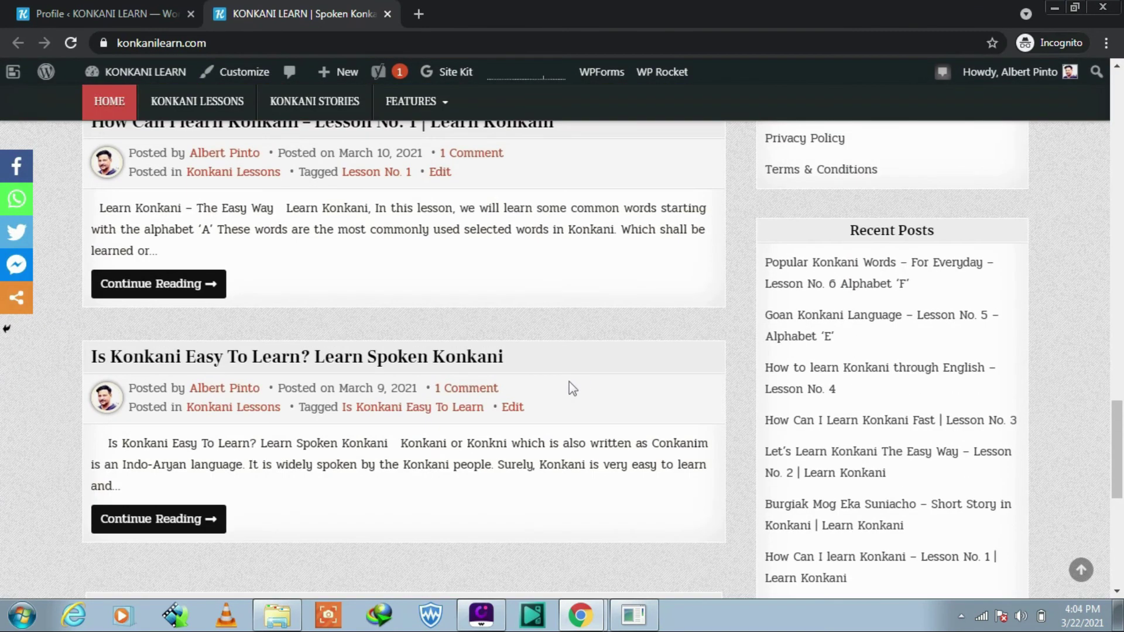
{"action": "left_click", "coordinate": [202, 520]}
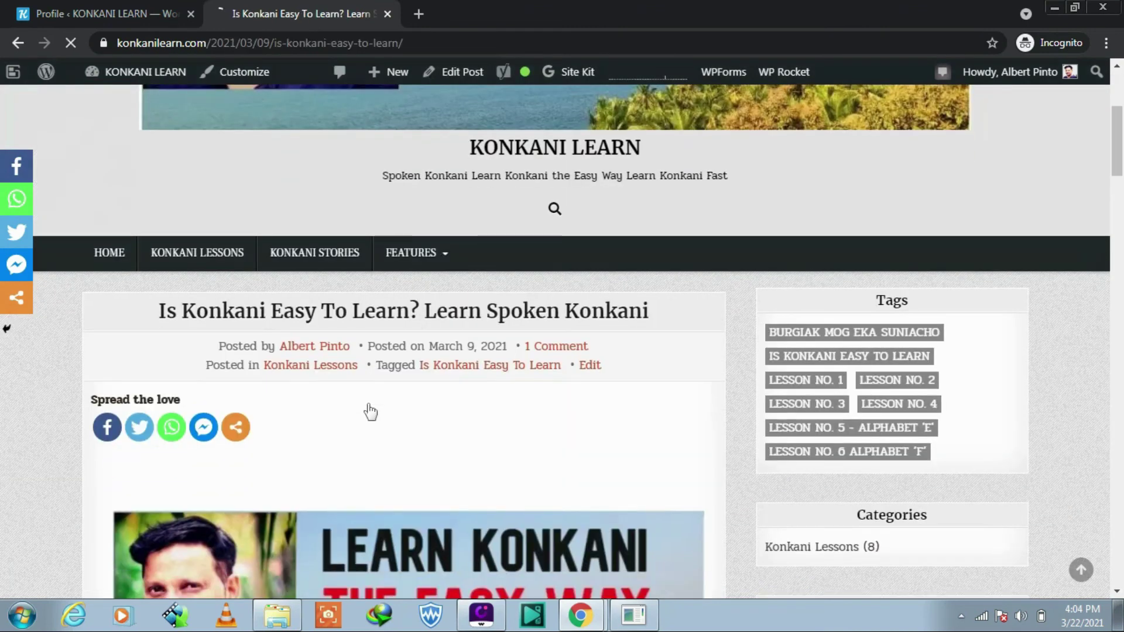
{"action": "scroll", "coordinate": [410, 368], "scroll_direction": "down", "scroll_amount": 10}
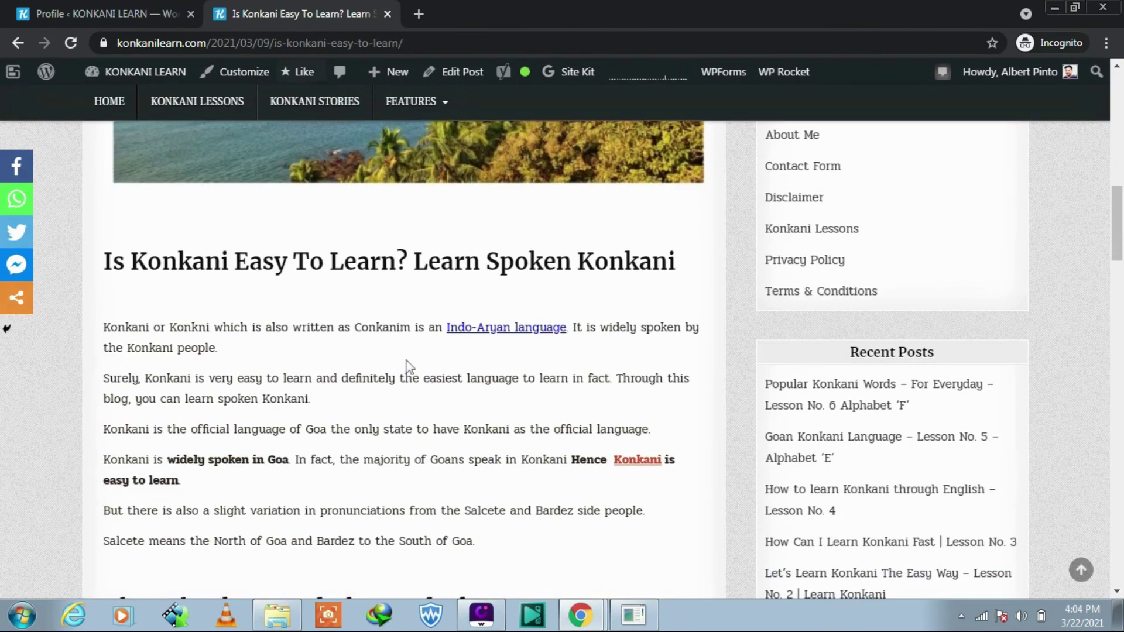
{"action": "scroll", "coordinate": [408, 366], "scroll_direction": "down", "scroll_amount": 15}
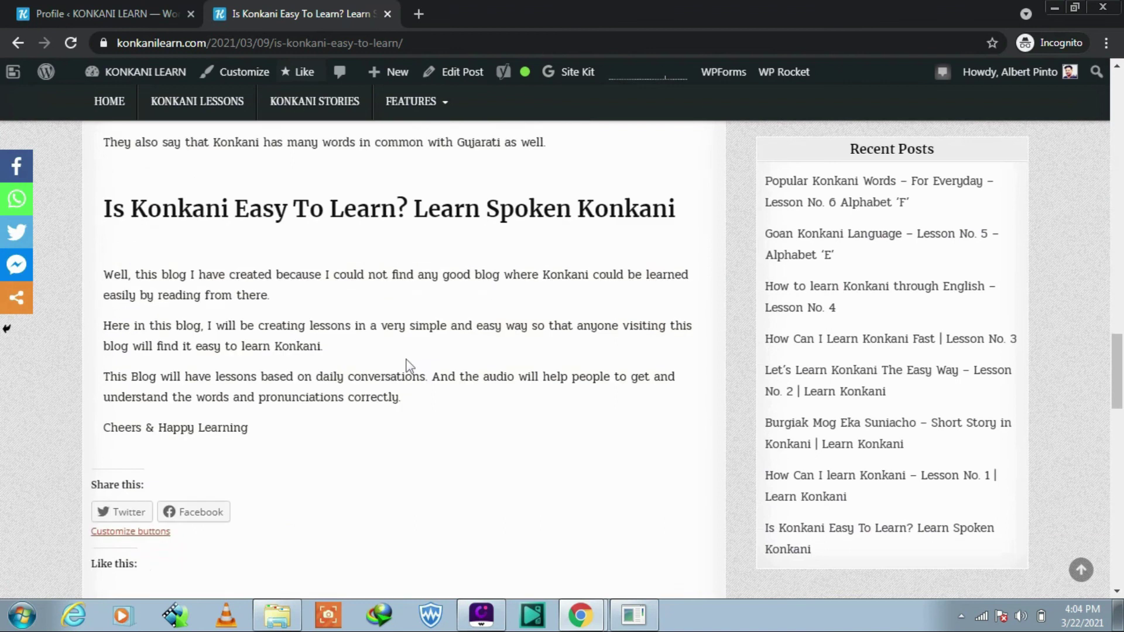
{"action": "scroll", "coordinate": [408, 367], "scroll_direction": "down", "scroll_amount": 8}
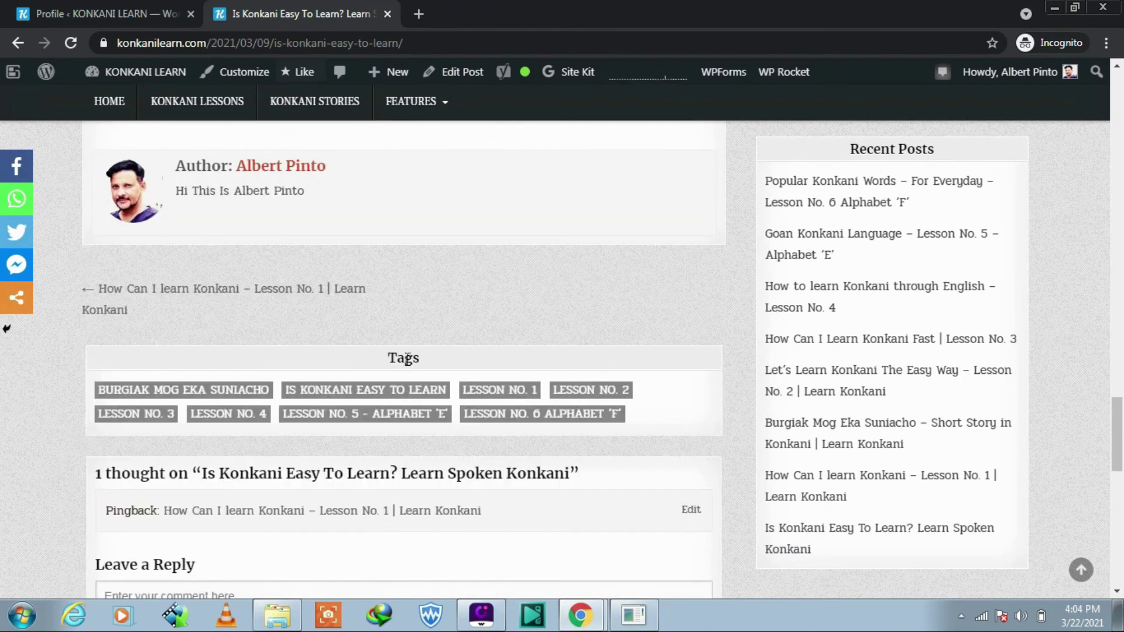
{"action": "scroll", "coordinate": [404, 358], "scroll_direction": "up", "scroll_amount": 1}
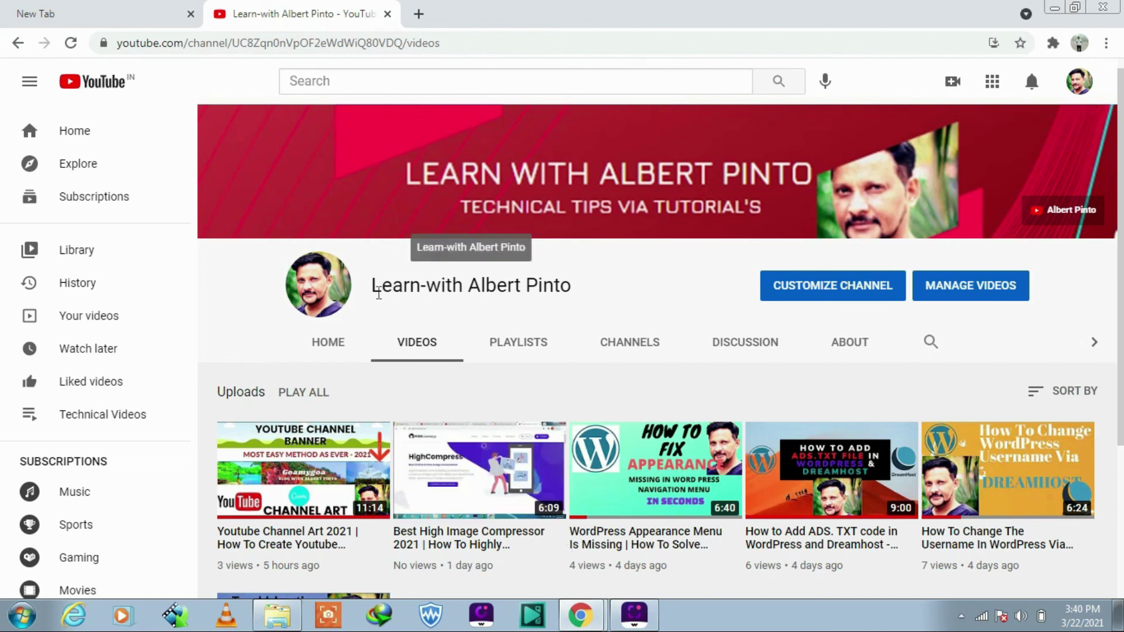
Select the channel name beside the channel avatar on the videos page.
{"action": "left_click_drag", "start_coordinate": [373, 286], "coordinate": [573, 289]}
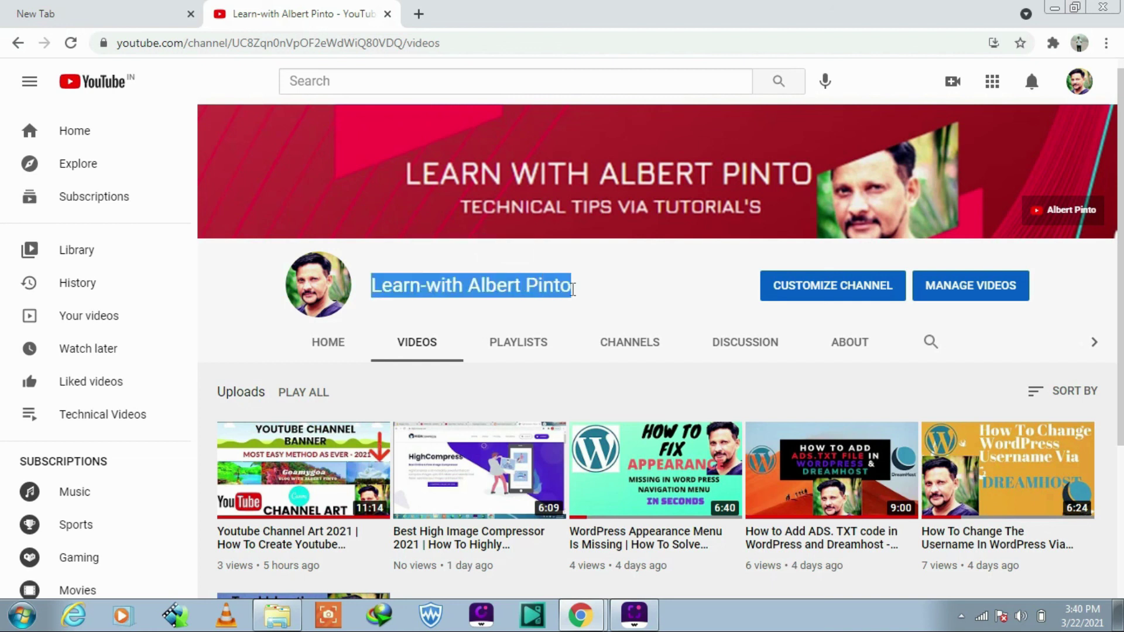